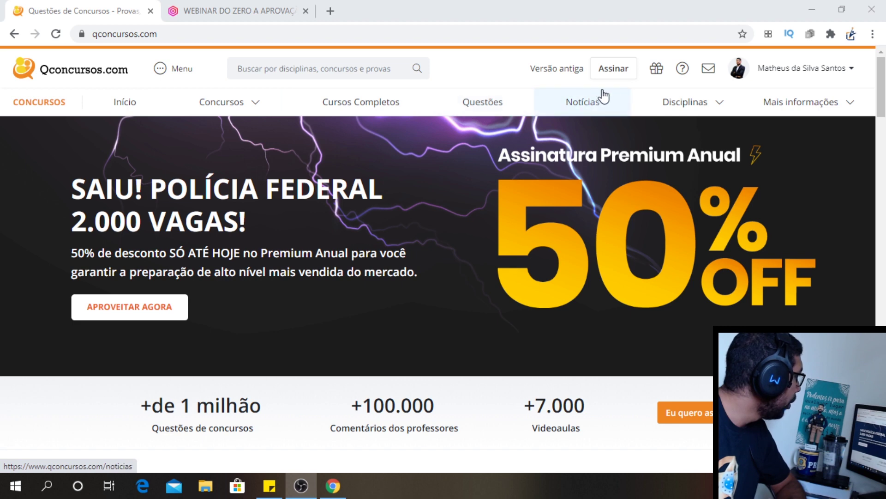
- Open the account's Meu Desempenho page and review the solved, correct and wrong answer figures
click(816, 74)
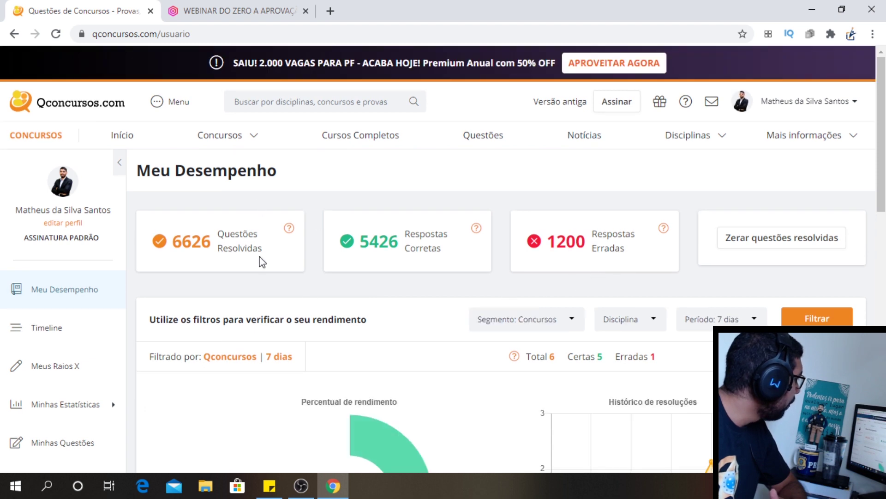
scroll(244, 263, down, 1)
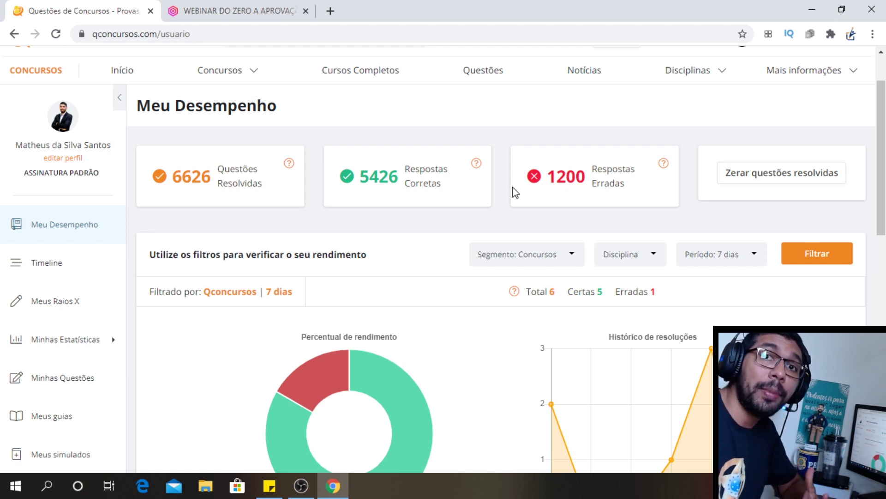
scroll(508, 194, up, 1)
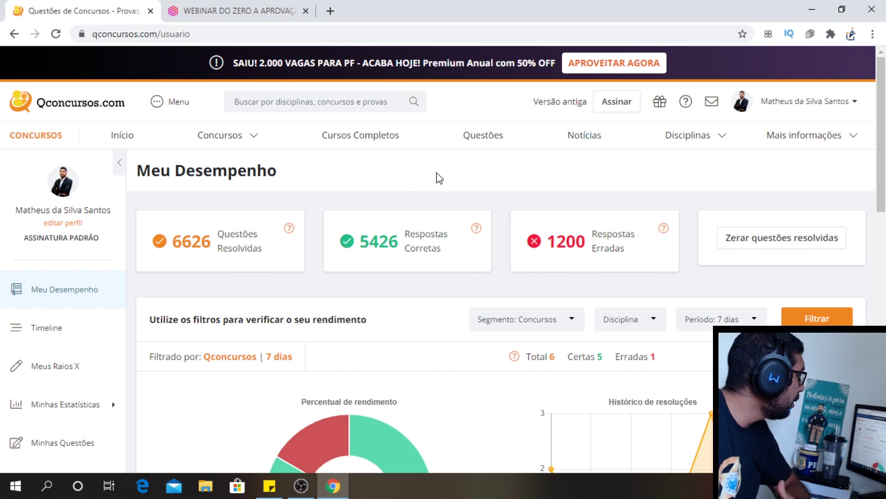
- Go to the Questões page and set the Disciplina filter to Português
click(492, 135)
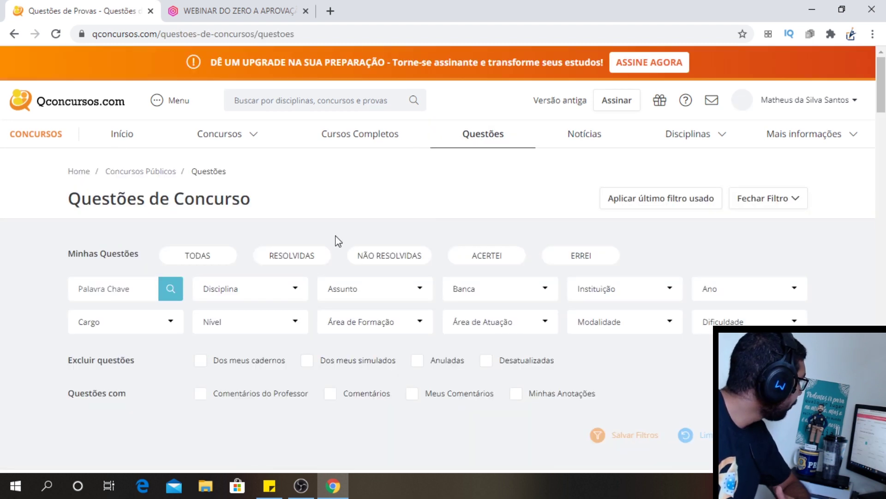
scroll(364, 228, down, 1)
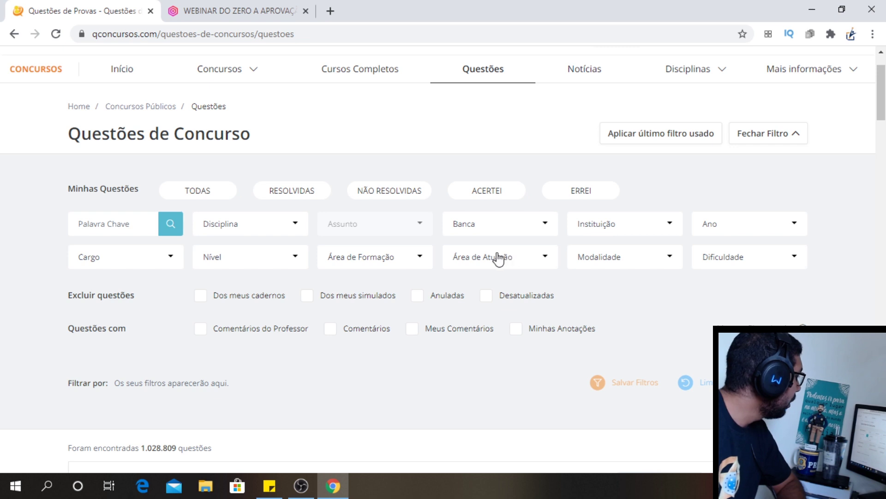
scroll(397, 221, down, 1)
click(286, 171)
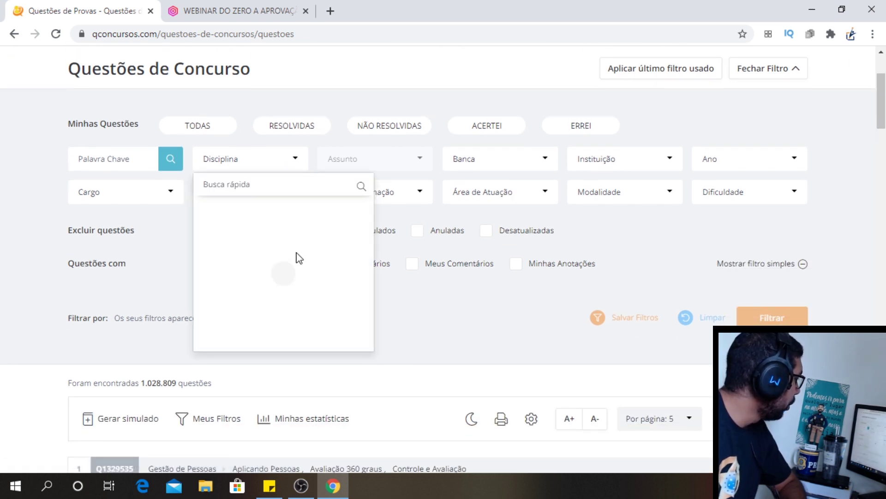
text(port)
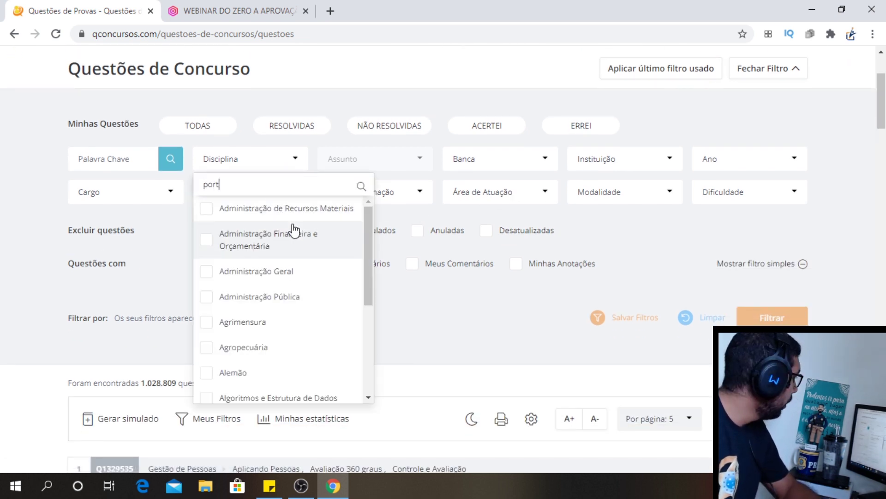
click(310, 260)
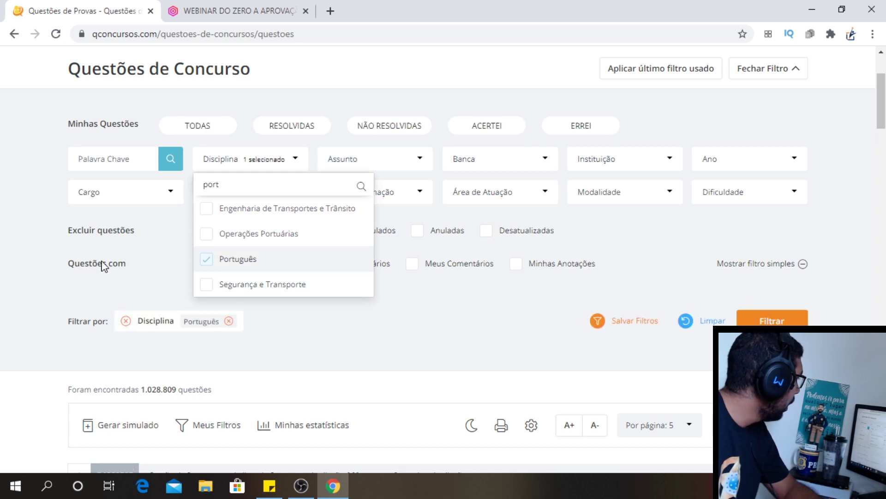
click(20, 220)
- Set the Banca filter to CESPE / CEBRASPE and the Ano filter to 2020, leaving Assunto unselected
click(381, 167)
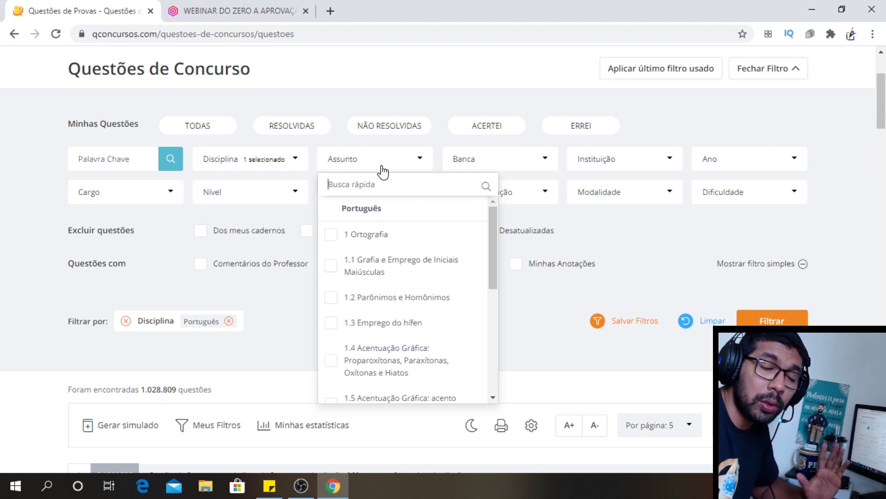
click(318, 84)
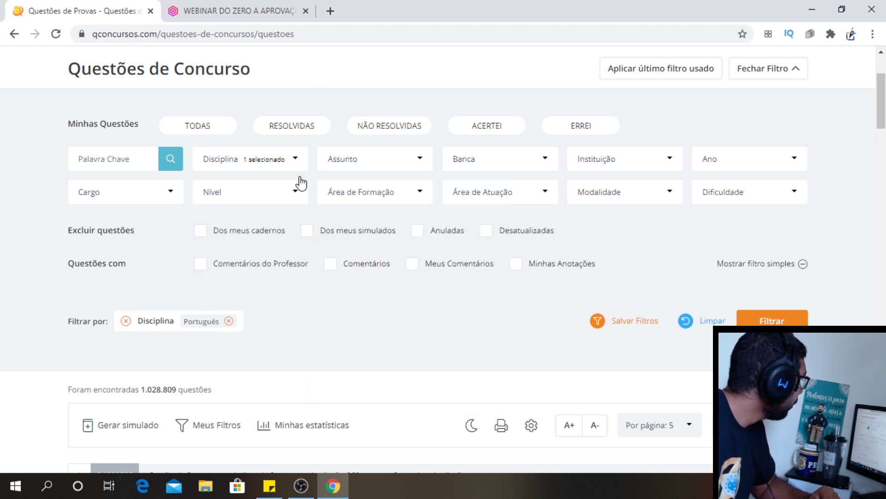
click(527, 159)
text(cesp)
click(538, 209)
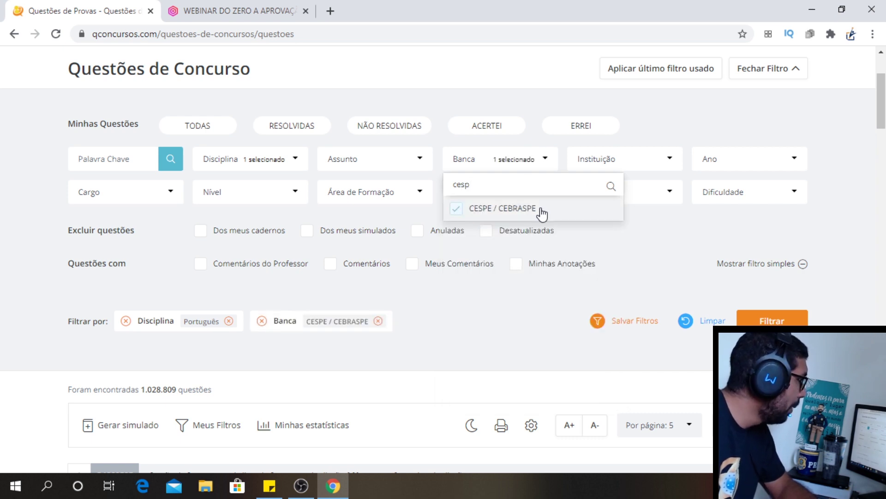
click(545, 93)
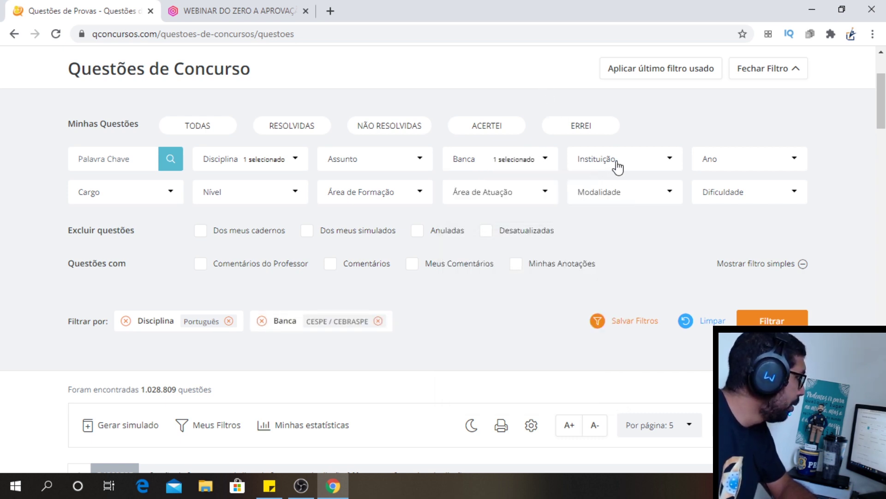
click(712, 163)
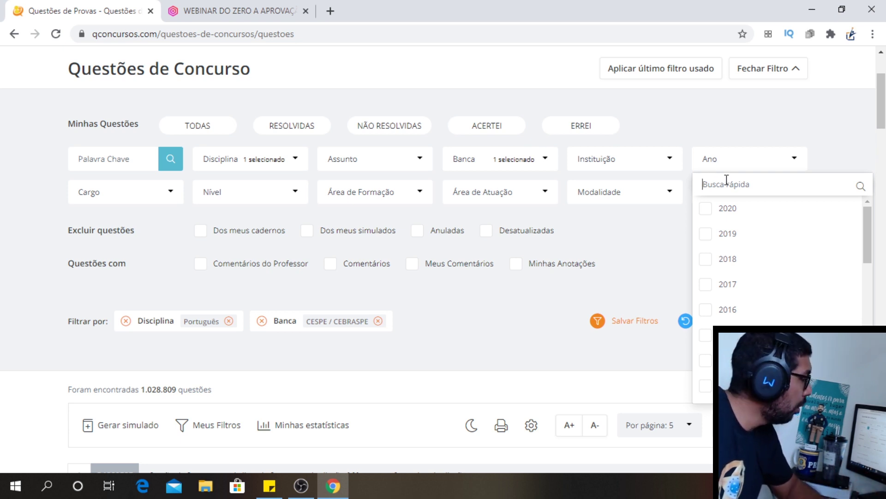
click(728, 210)
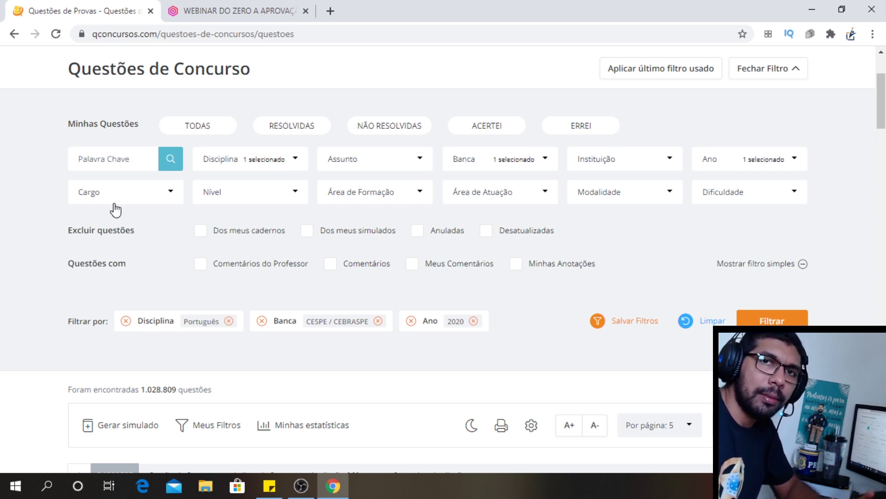
click(136, 199)
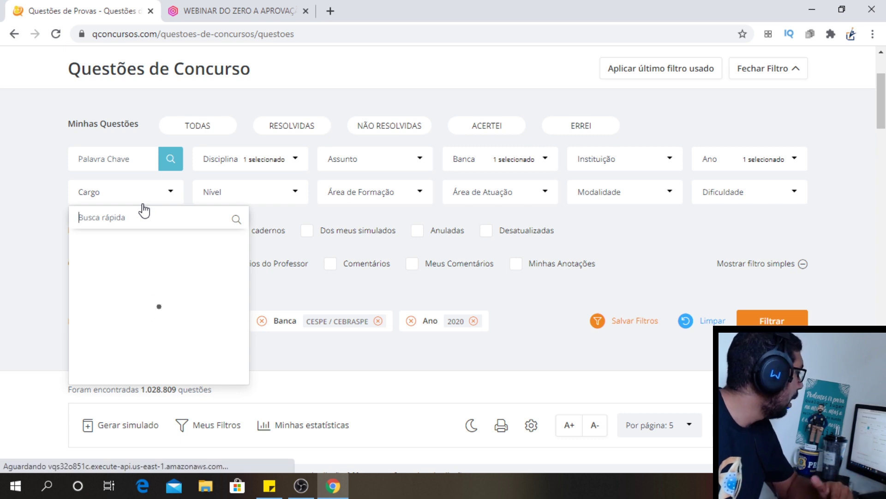
click(29, 208)
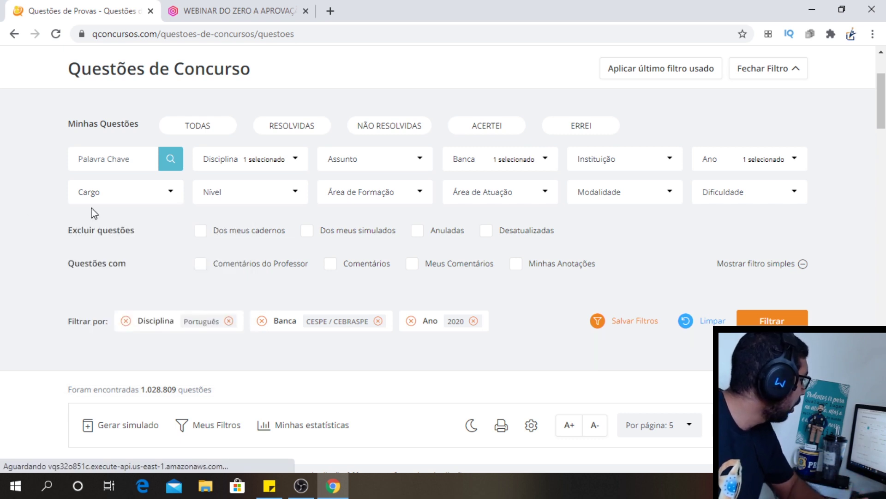
click(281, 199)
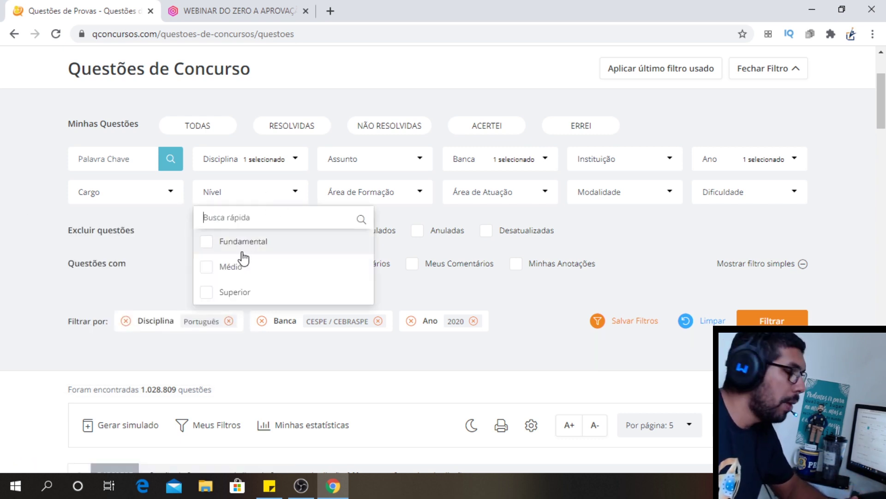
click(48, 194)
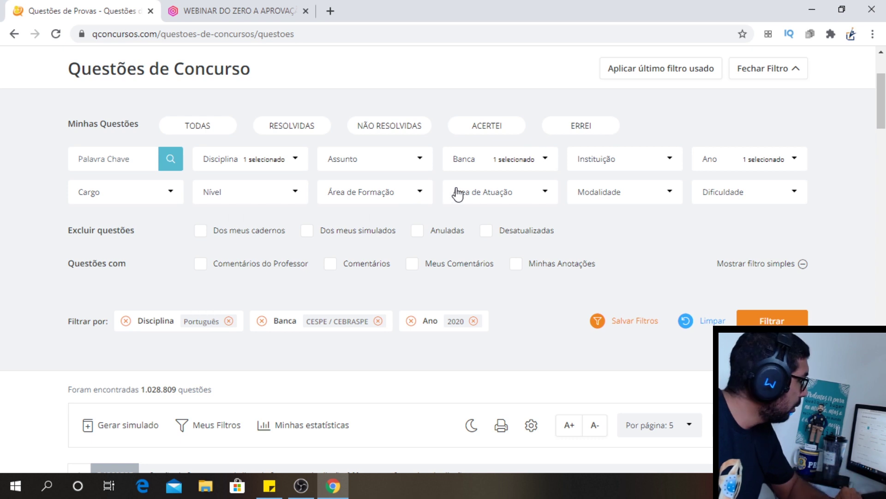
- Set the Modalidade filter to Certo ou Errado and apply all the chosen question filters
click(664, 198)
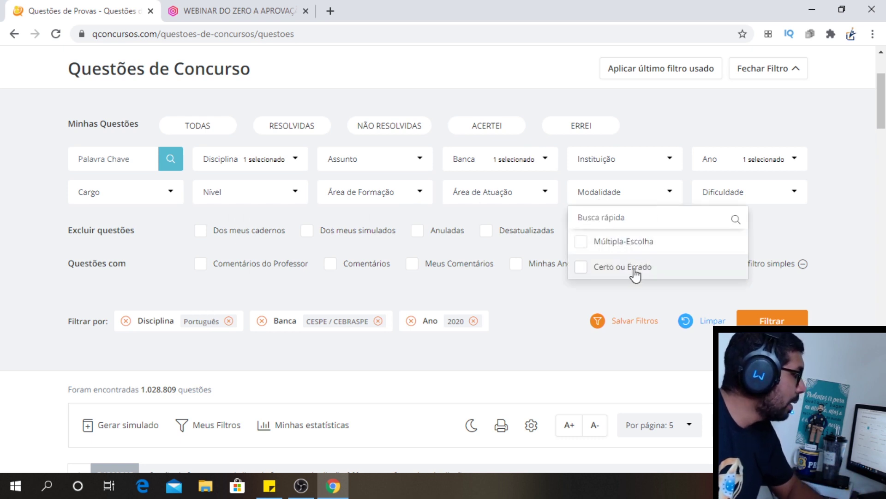
click(635, 270)
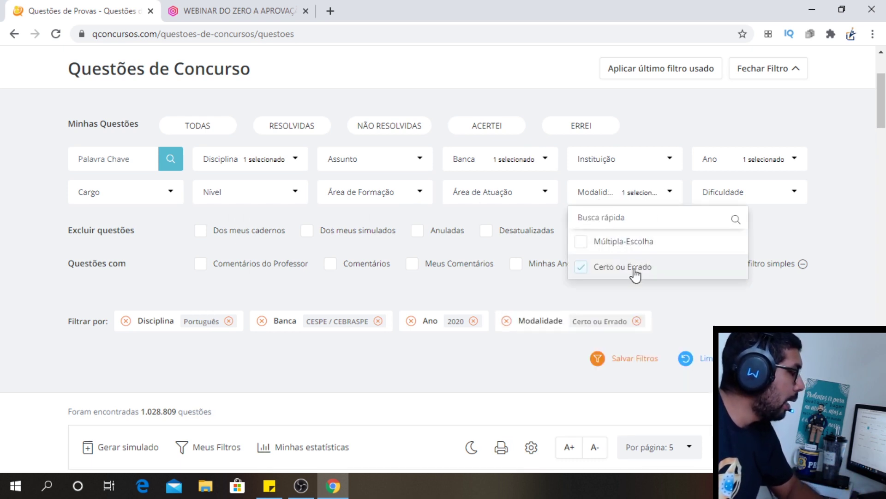
click(675, 296)
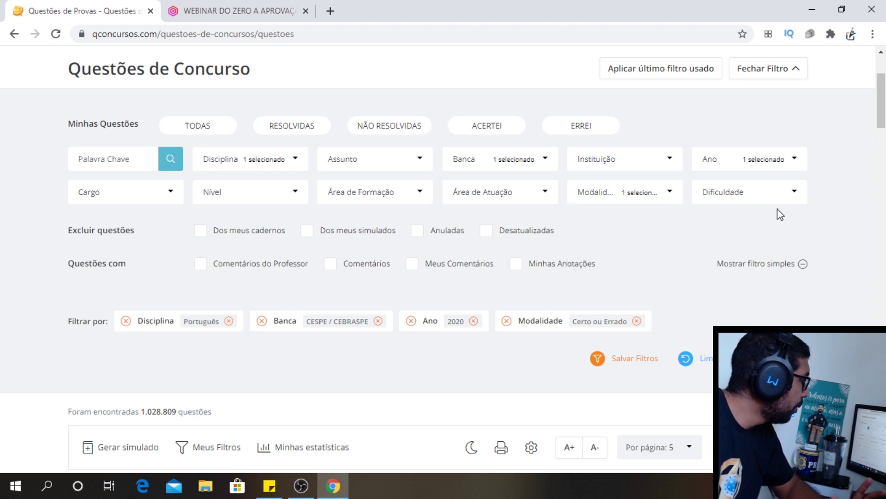
scroll(768, 309, down, 1)
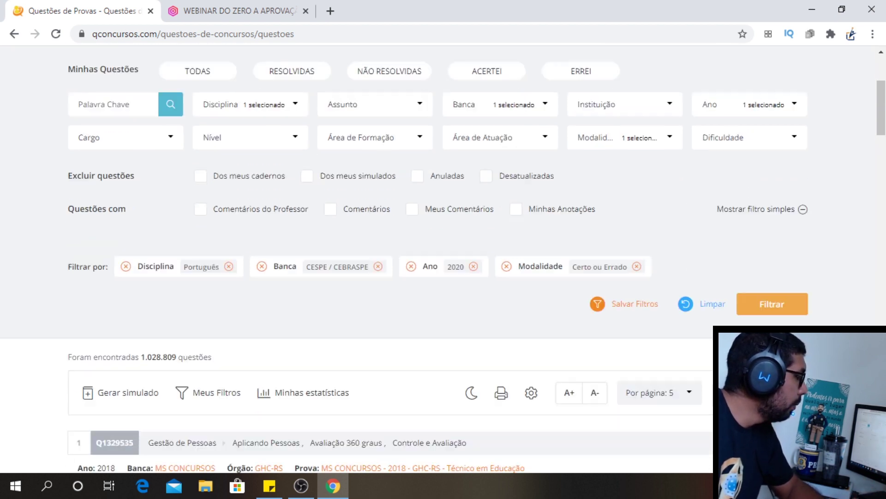
click(768, 304)
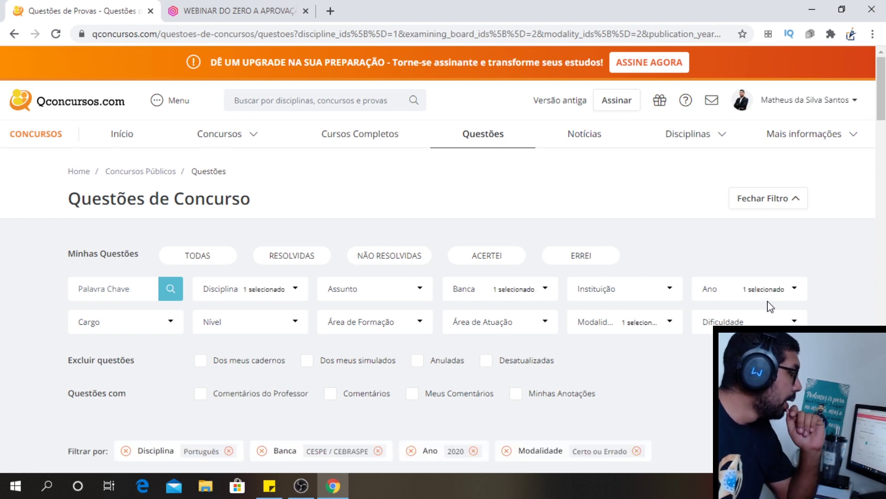
- Look through the filtered Portuguese questions, checking how many were found and which exam they come from
scroll(768, 305, down, 3)
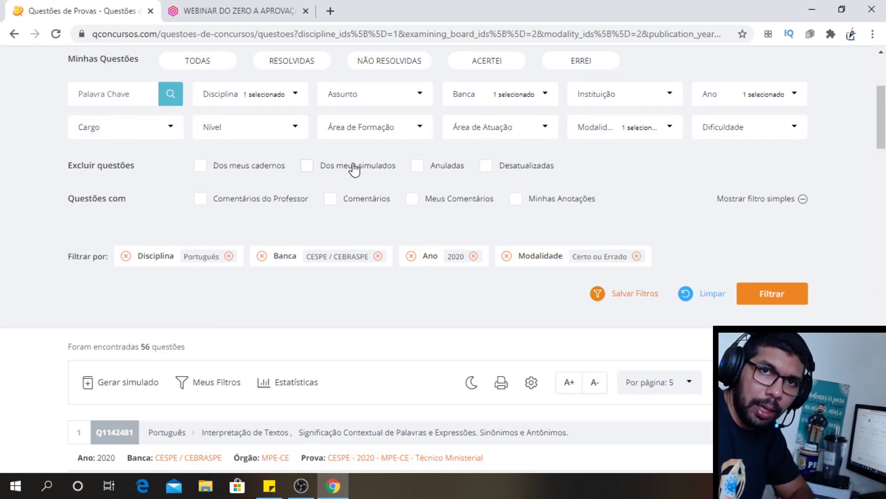
scroll(251, 170, down, 2)
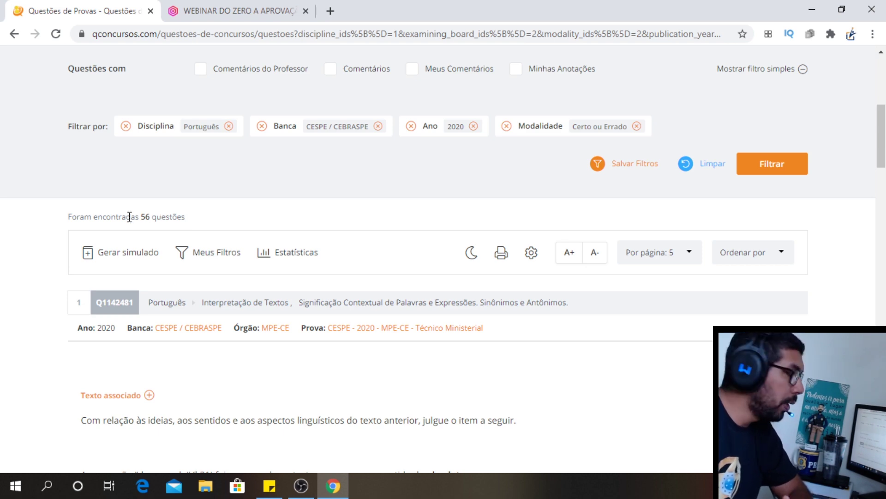
scroll(130, 216, down, 10)
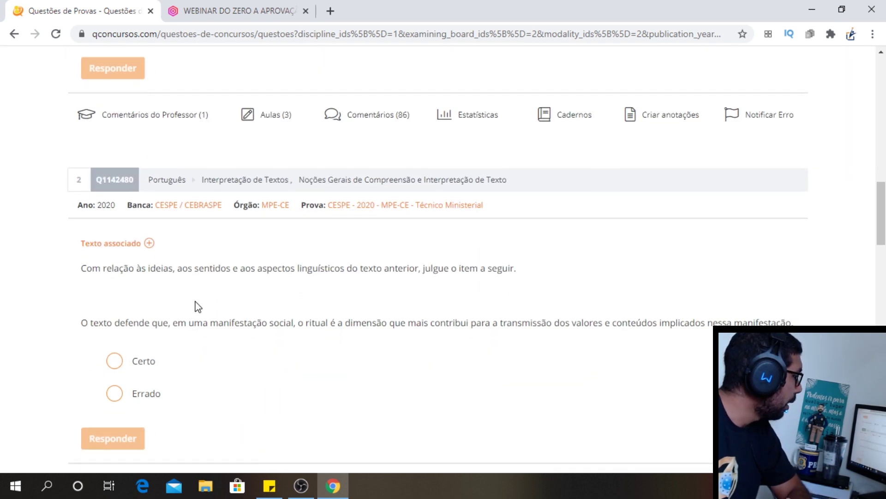
scroll(198, 306, down, 10)
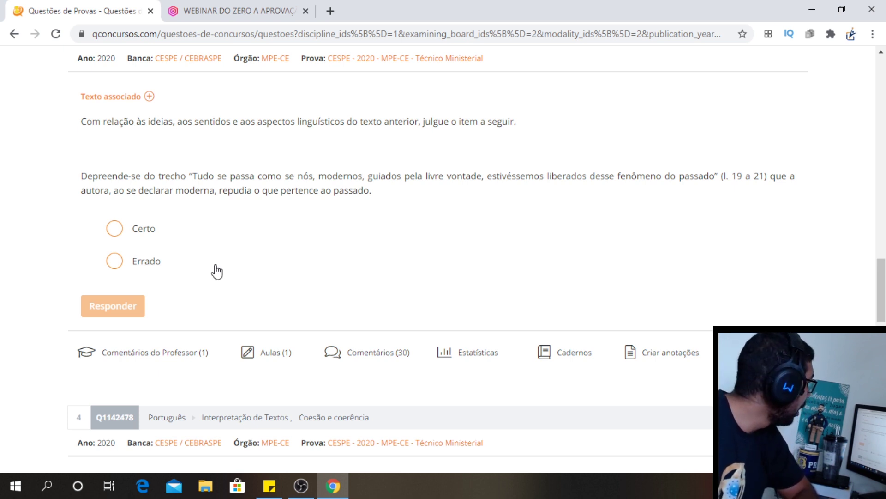
scroll(232, 253, up, 4)
scroll(259, 249, up, 12)
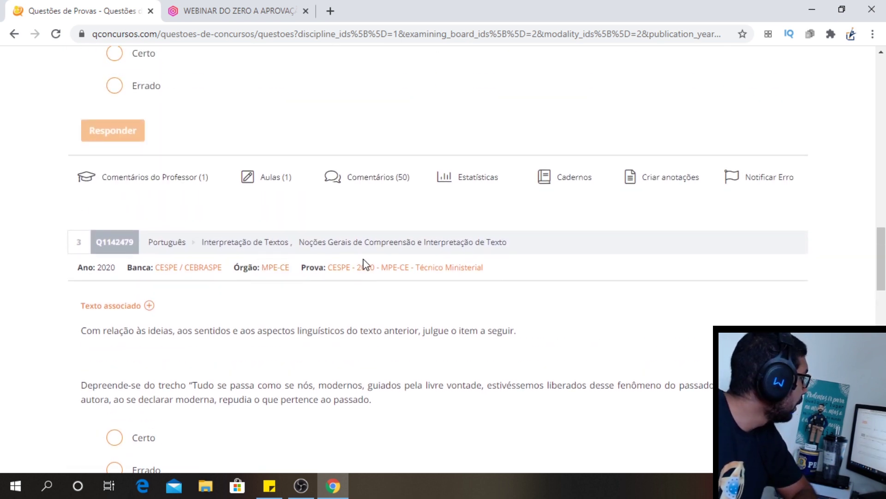
scroll(431, 275, up, 5)
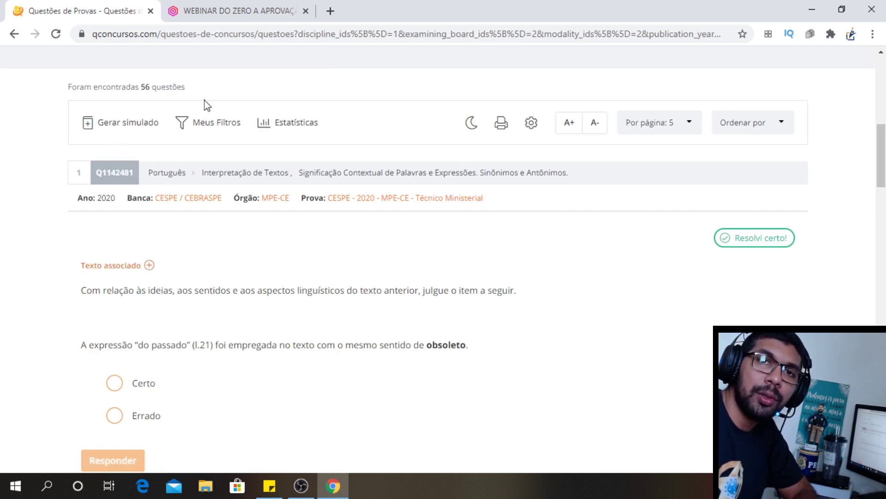
- Open the exam page CESPE - 2020 - MPE-CE - Técnico Ministerial from the first question and view its Prova PDF in a new tab
scroll(277, 138, down, 2)
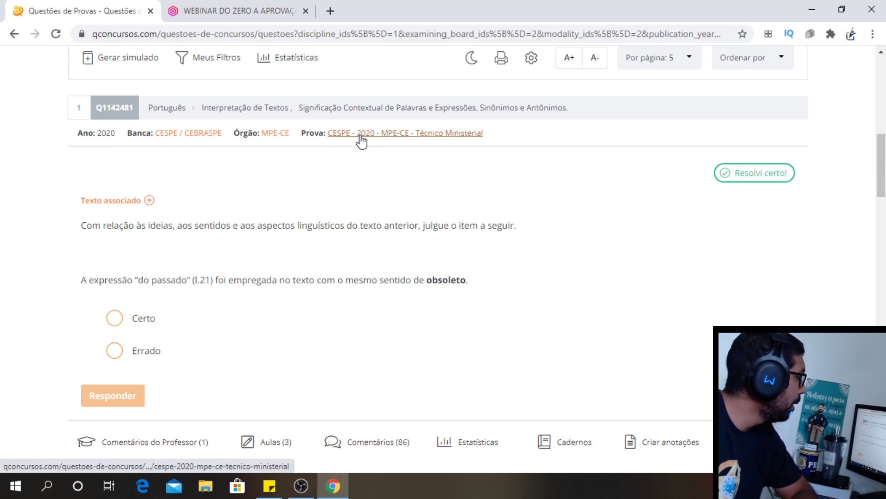
click(452, 135)
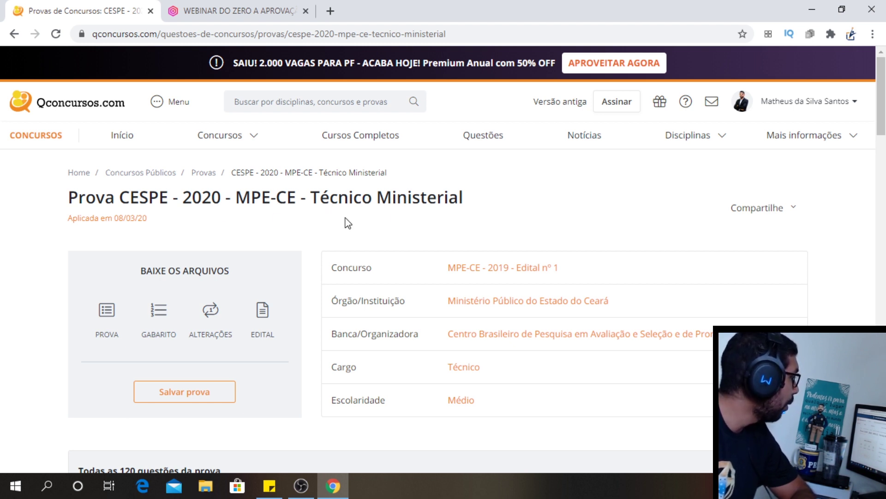
scroll(214, 199, down, 3)
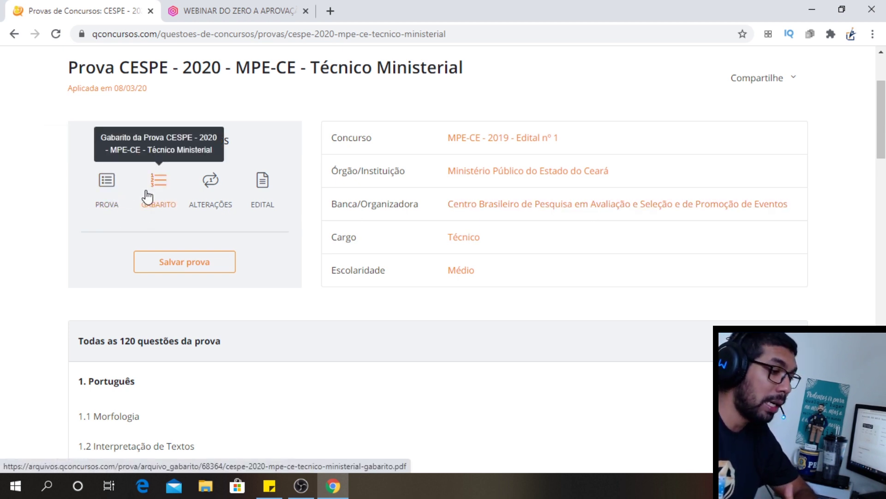
scroll(125, 212, down, 1)
right_click(117, 123)
click(139, 129)
click(282, 5)
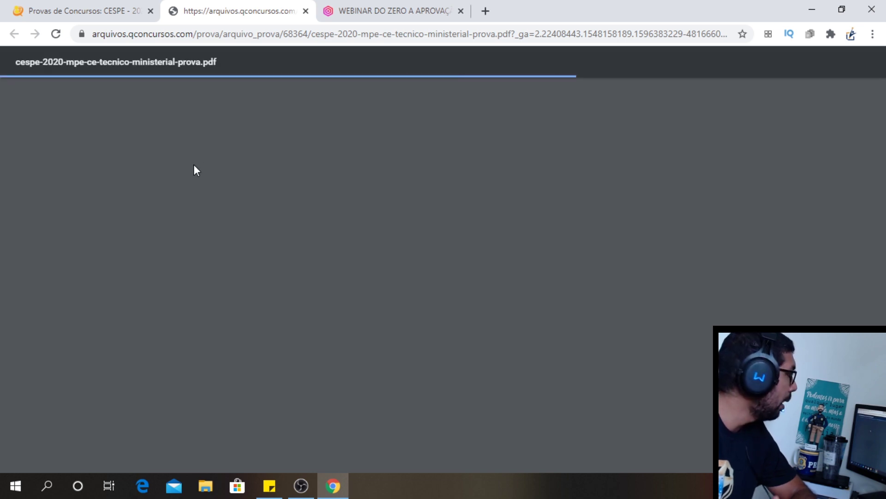
scroll(383, 197, down, 15)
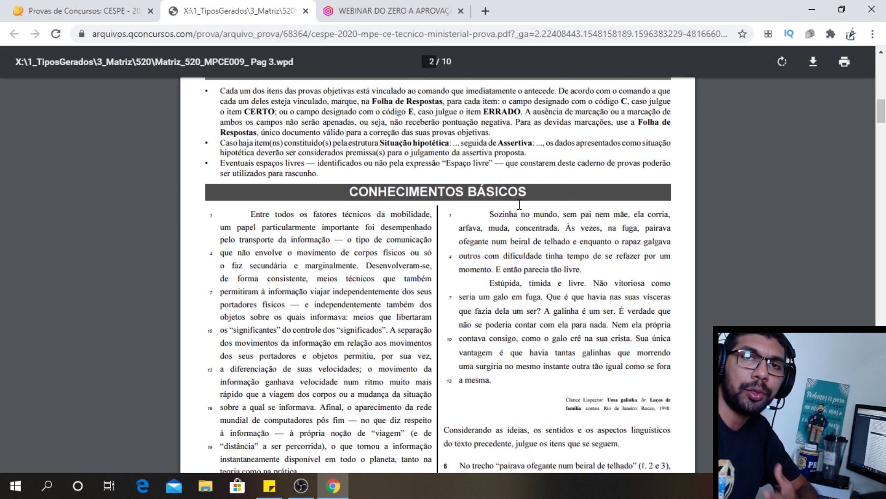
scroll(508, 270, down, 3)
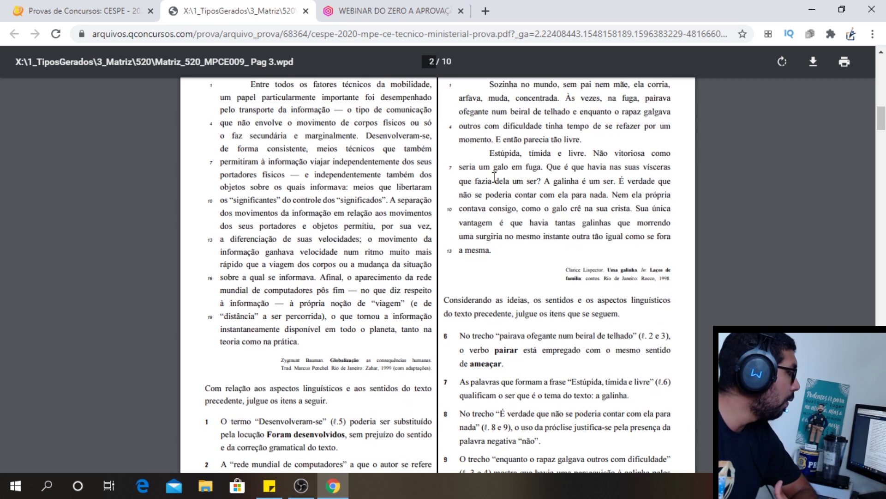
- Read through the Portuguese items in the exam paper PDF, continuing to the Manual de Redação questions on page 3
scroll(518, 317, down, 2)
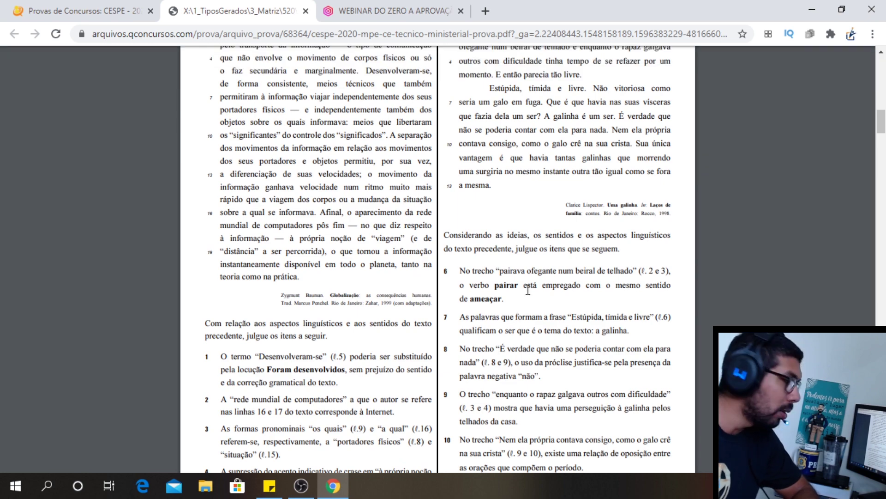
scroll(520, 222, down, 4)
scroll(431, 181, down, 4)
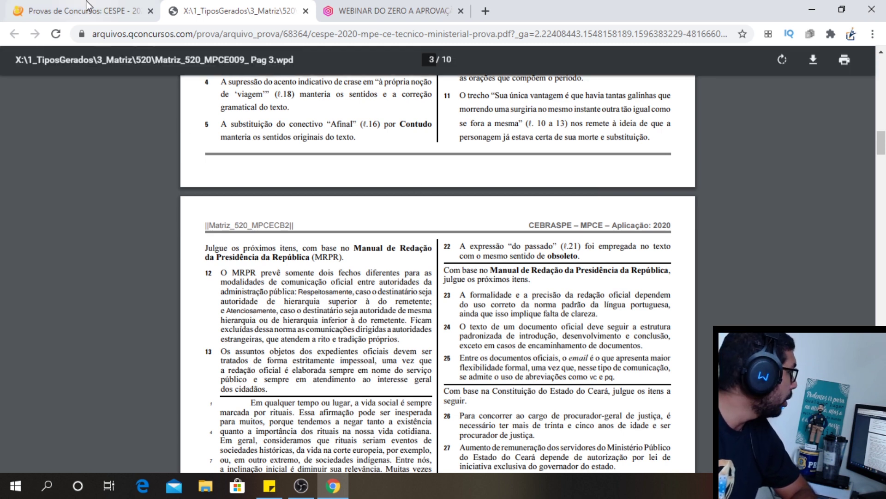
- Return to the MPE-CE Técnico Ministerial exam page, review its Português topics and open all the Português questions of the exam
key(ctrl+shift+Tab)
scroll(346, 312, down, 3)
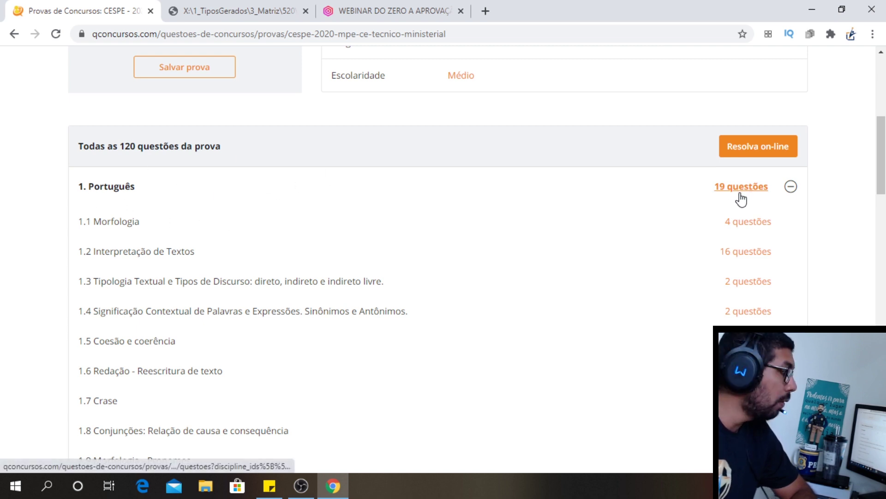
scroll(734, 198, down, 4)
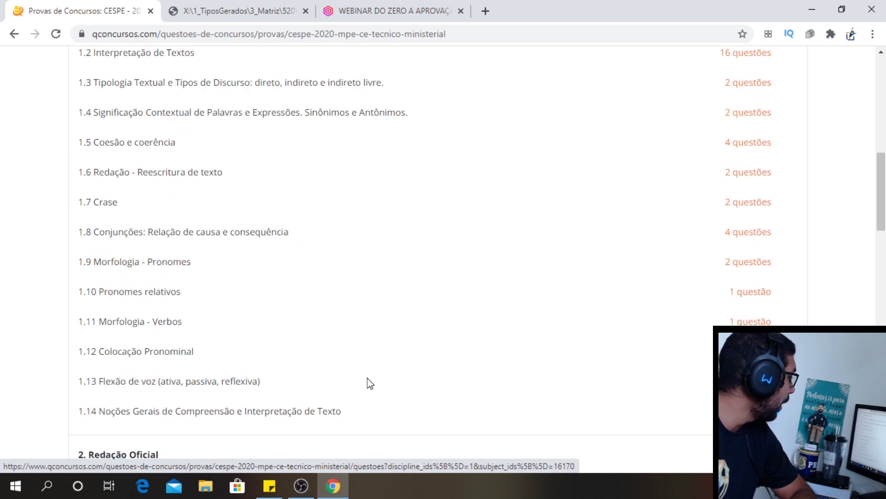
scroll(370, 383, down, 3)
scroll(767, 275, up, 6)
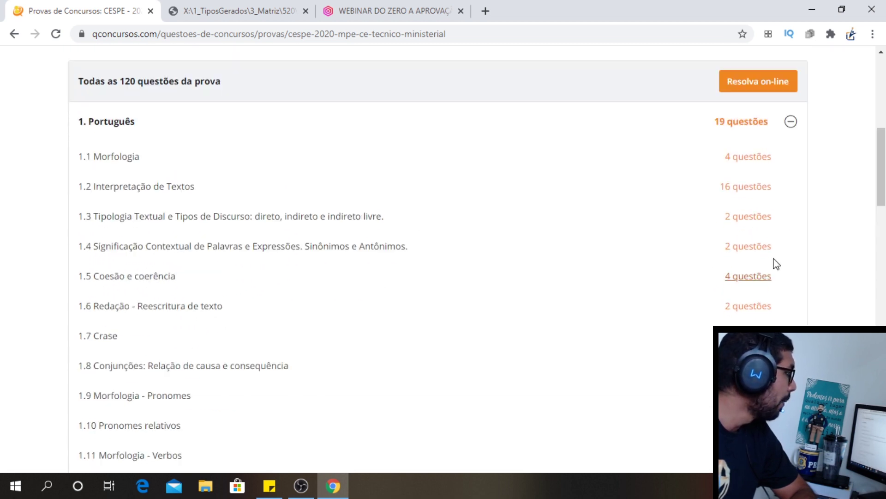
click(746, 128)
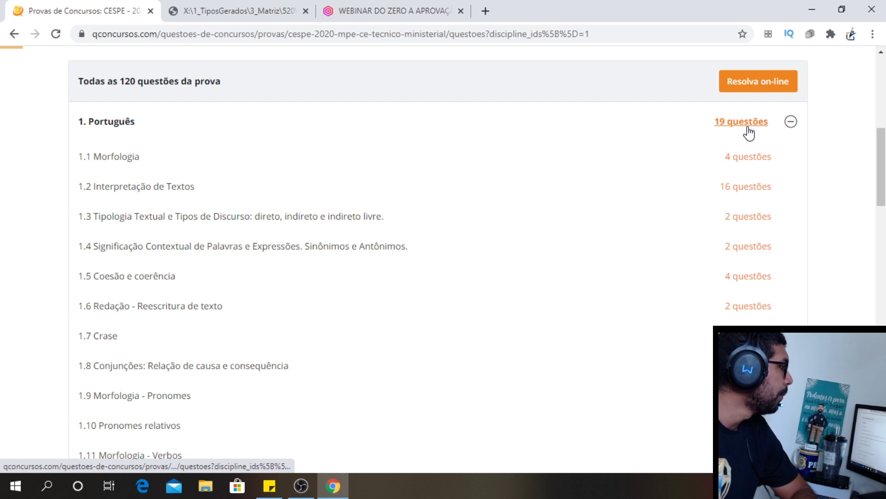
- Answer the first question, about replacing “Desenvolveram-se” with “Foram desenvolvidos”, as Certo
scroll(560, 278, down, 5)
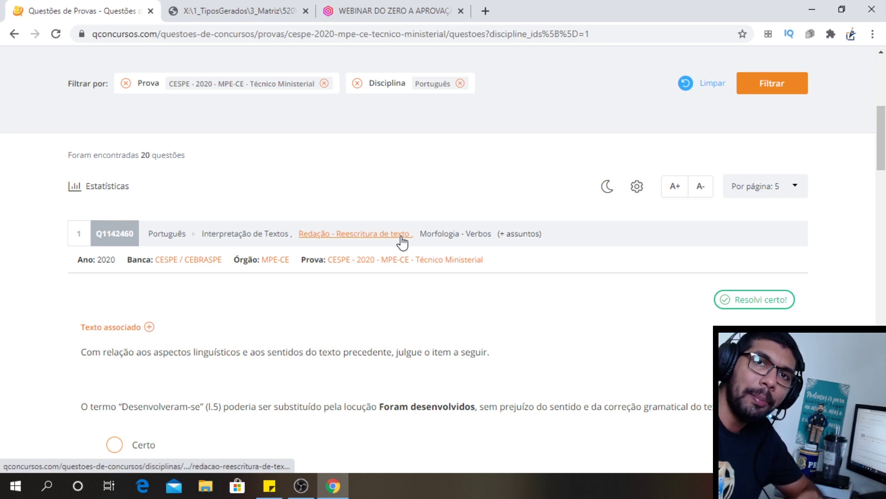
scroll(402, 242, down, 3)
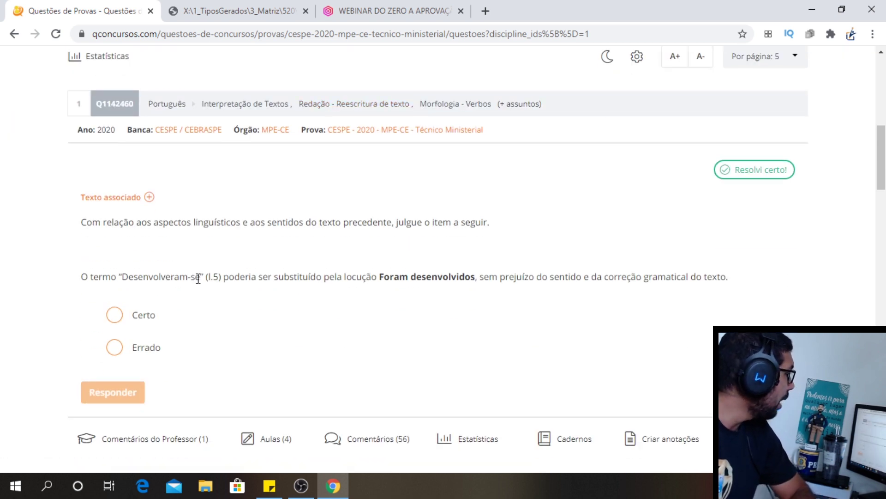
scroll(303, 296, down, 3)
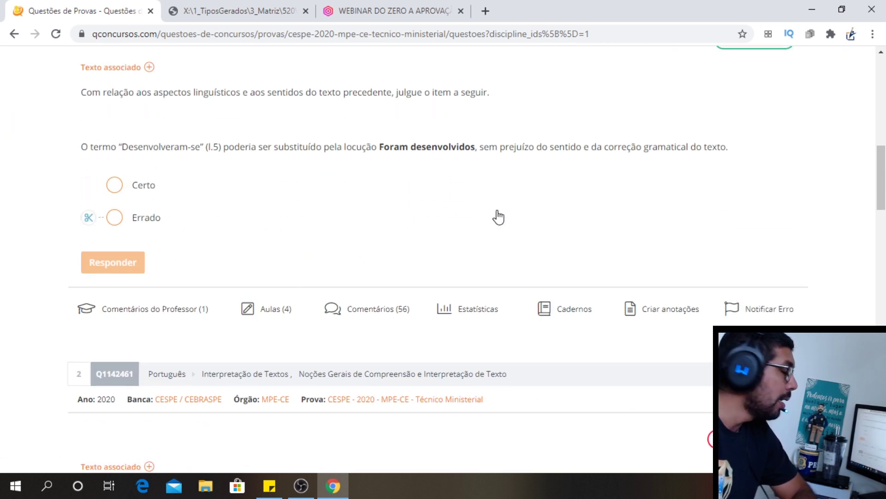
scroll(499, 217, up, 1)
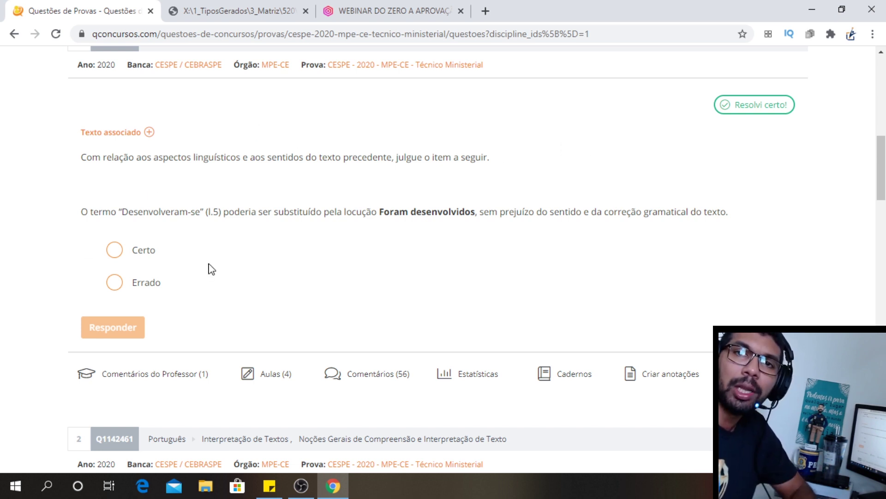
scroll(73, 208, up, 5)
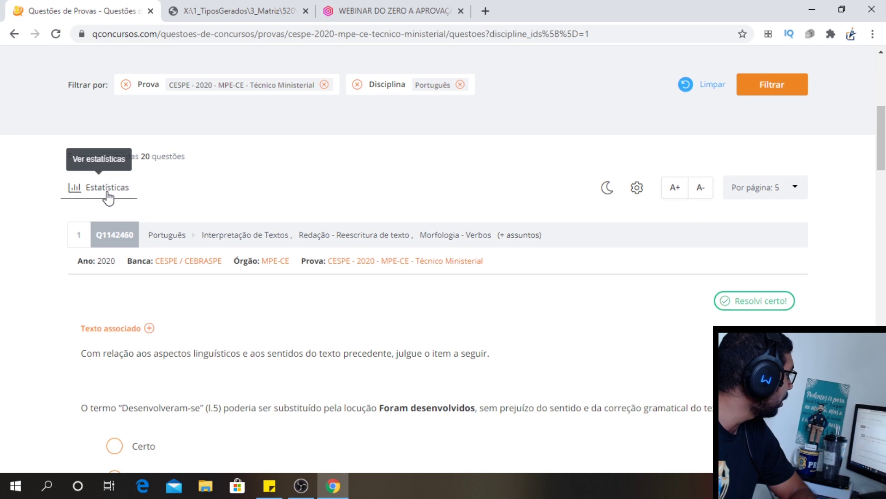
scroll(109, 196, down, 3)
scroll(109, 272, down, 1)
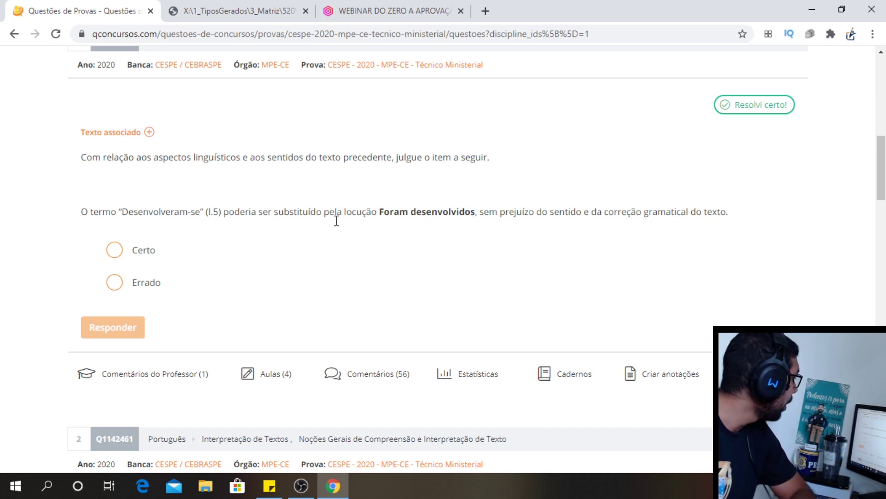
click(157, 256)
click(138, 330)
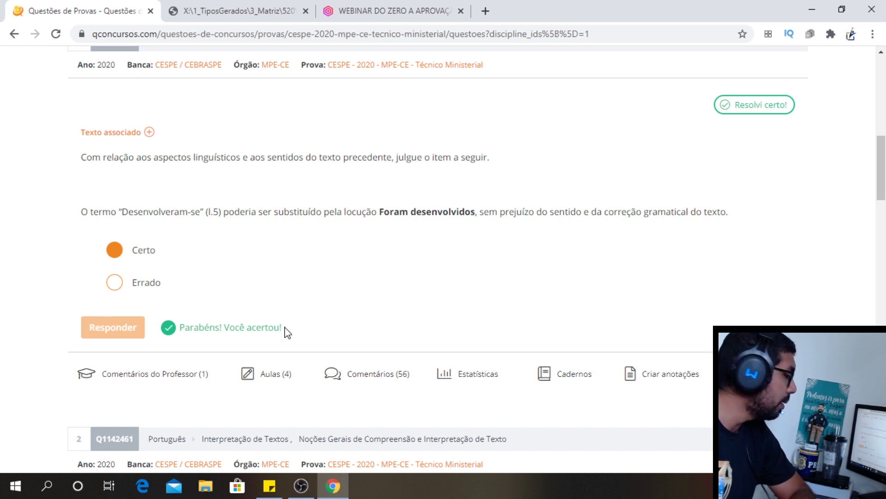
- Open the student comments on the first question and read the most-liked explanations
scroll(286, 331, down, 1)
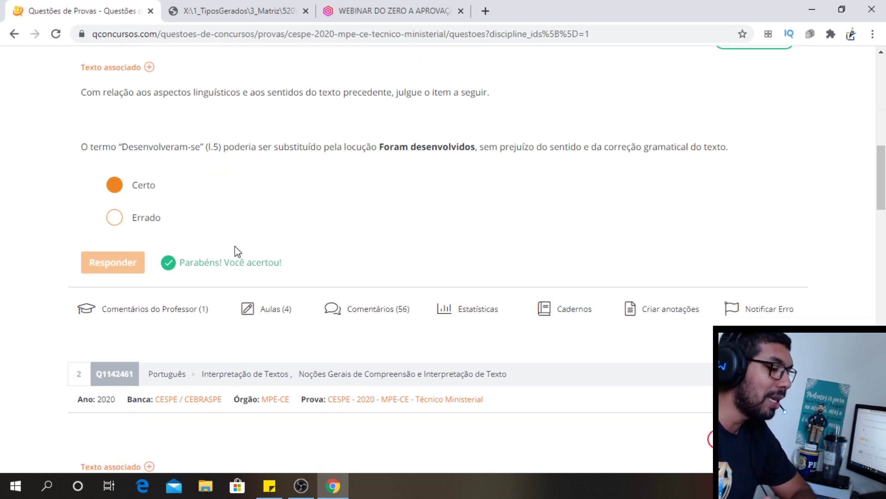
scroll(272, 245, down, 1)
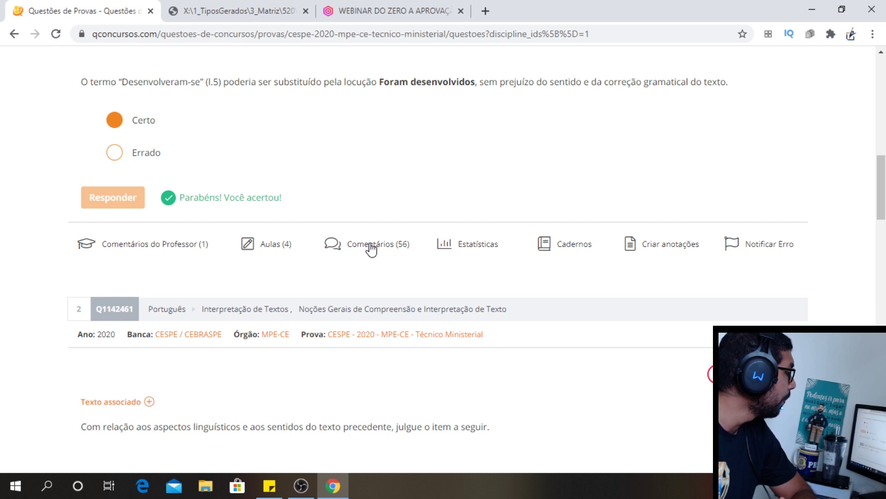
click(371, 244)
scroll(394, 211, down, 2)
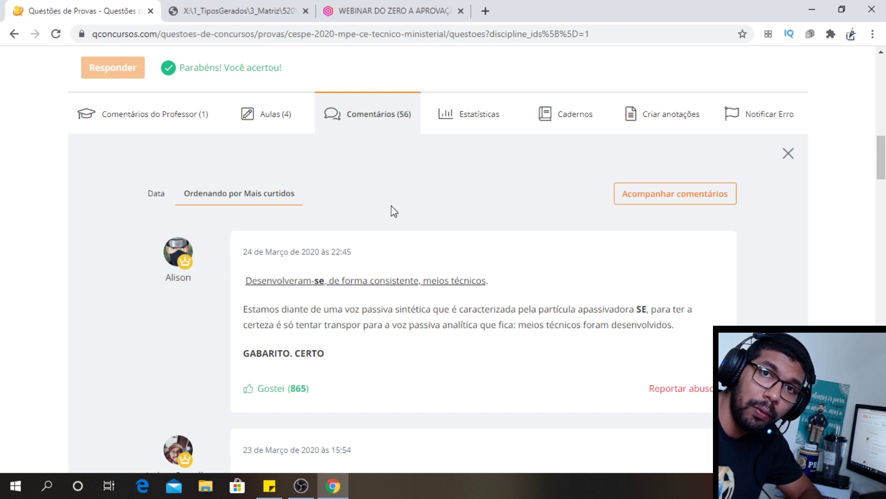
scroll(295, 231, down, 1)
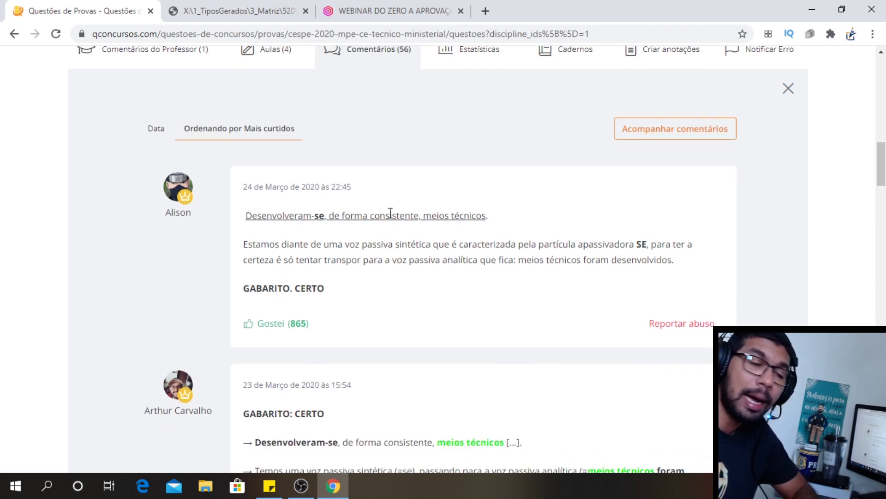
scroll(390, 213, down, 4)
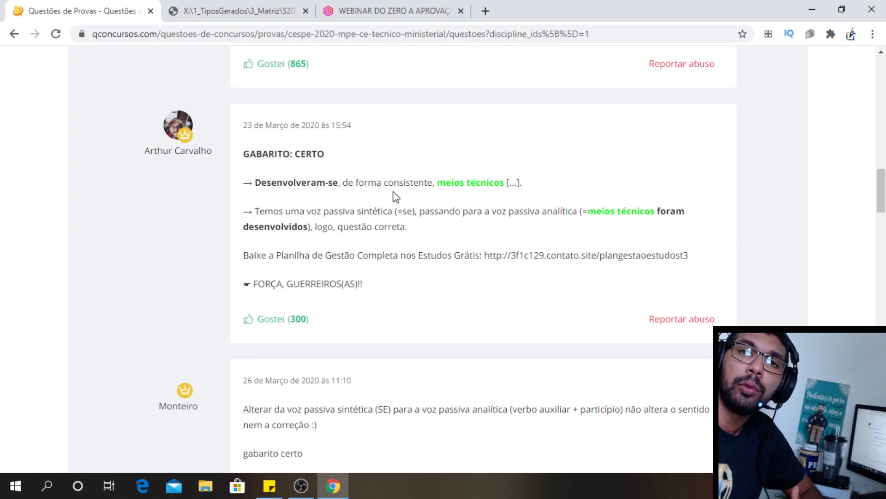
scroll(397, 238, down, 2)
scroll(397, 198, up, 7)
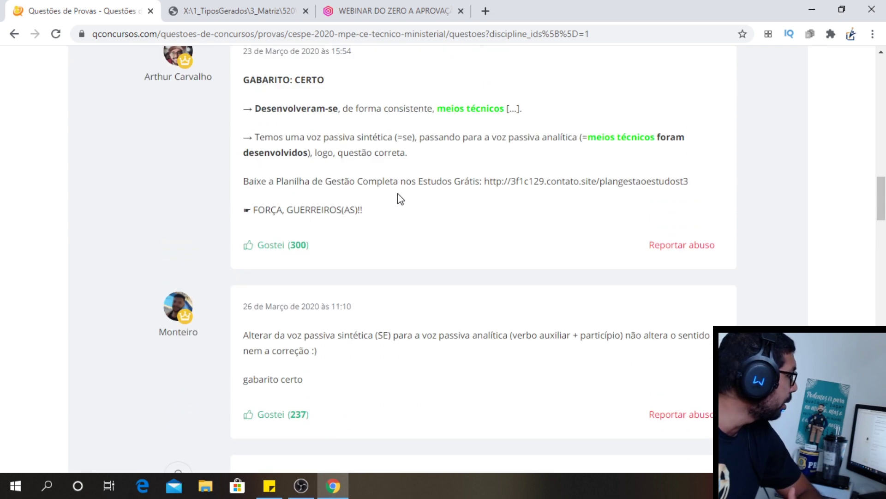
- Try to open the professor's comment on the first question, then dismiss the subscription offer
scroll(125, 222, up, 2)
click(170, 308)
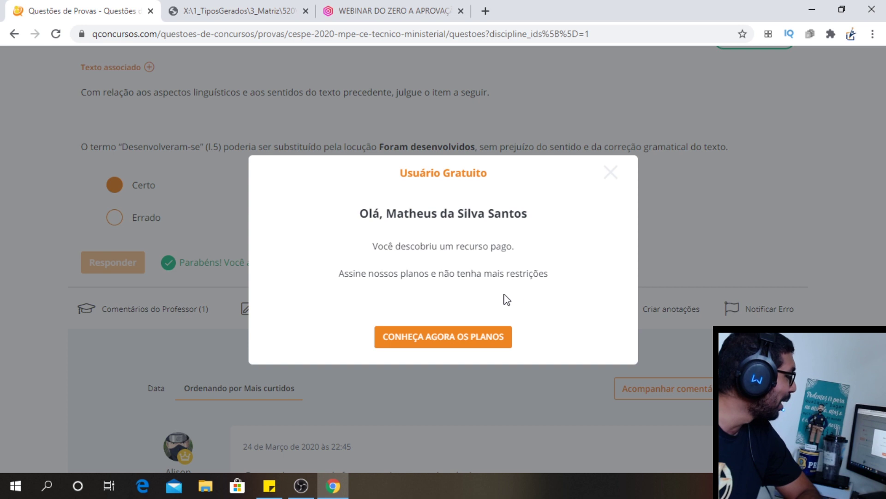
click(216, 220)
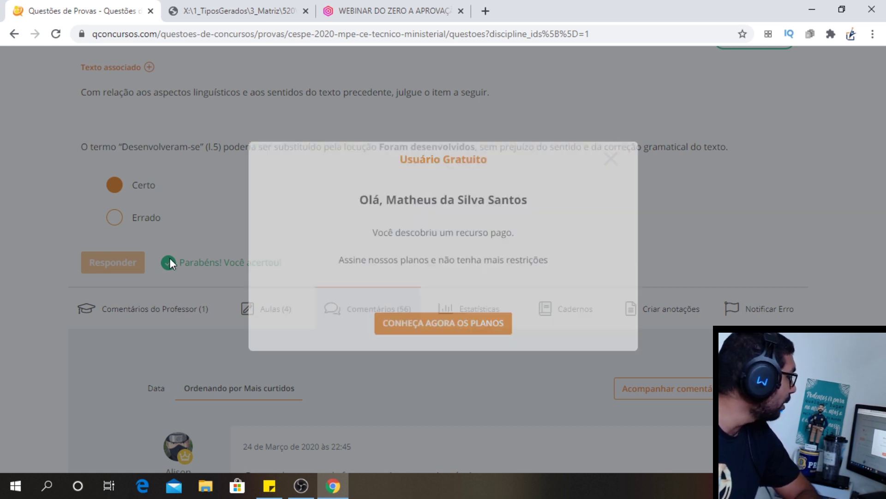
- Reread the most-liked student comments on the first question and close the comments
scroll(226, 353, down, 2)
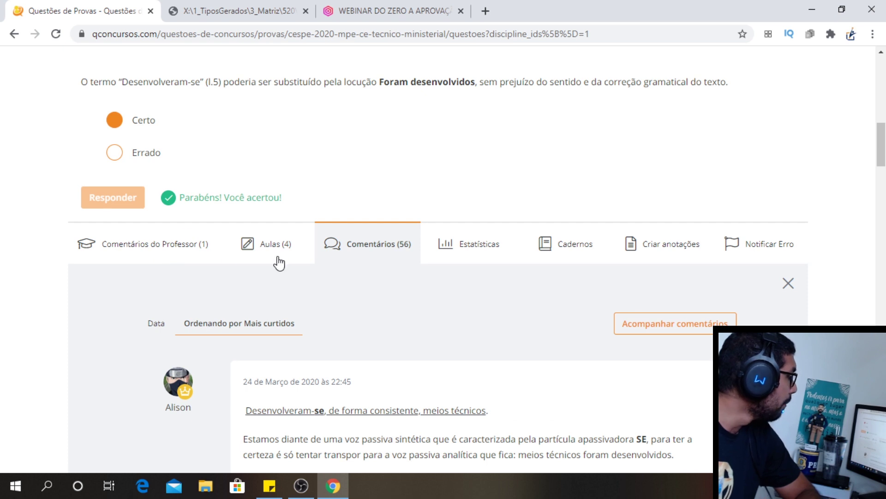
scroll(323, 198, down, 3)
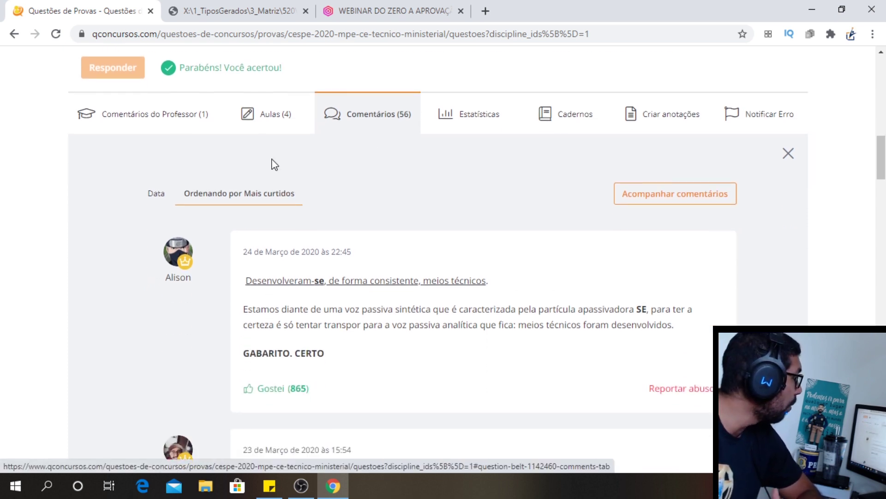
scroll(323, 139, down, 3)
scroll(436, 204, down, 2)
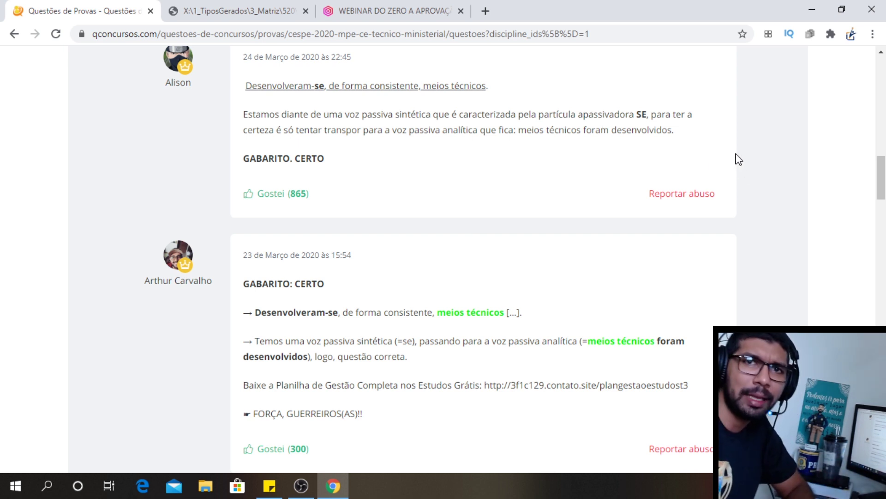
scroll(682, 182, up, 7)
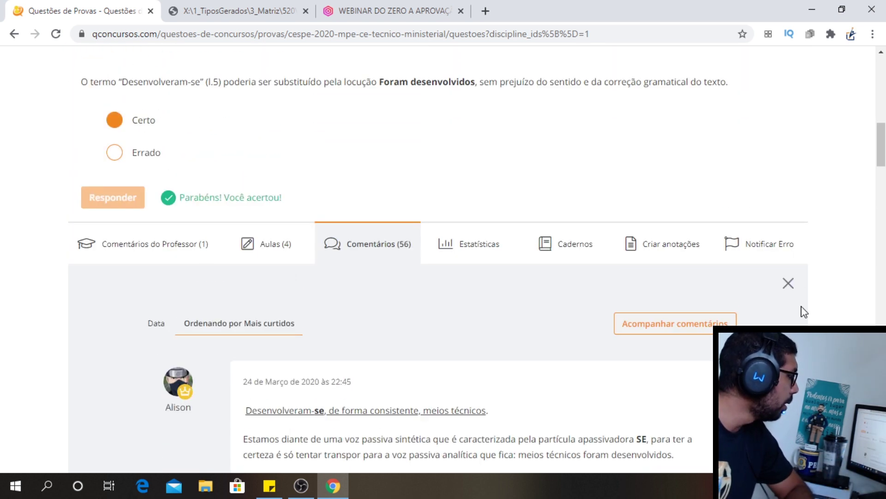
click(788, 283)
- Answer the second question, about “rede mundial de computadores” corresponding to the Internet, as Certo
scroll(300, 226, down, 4)
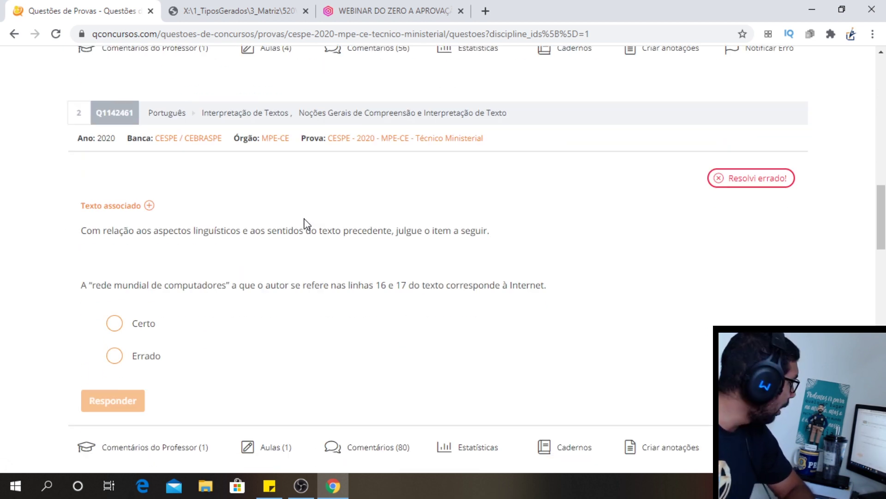
scroll(304, 225, down, 1)
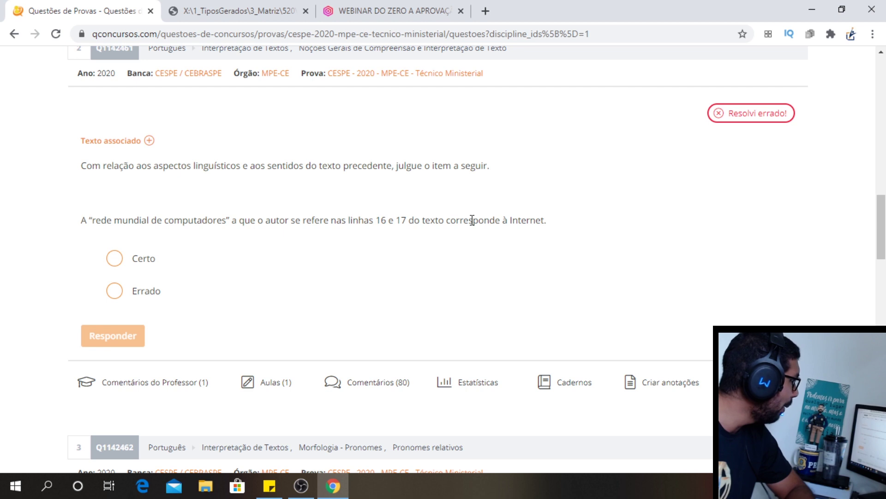
scroll(472, 220, down, 1)
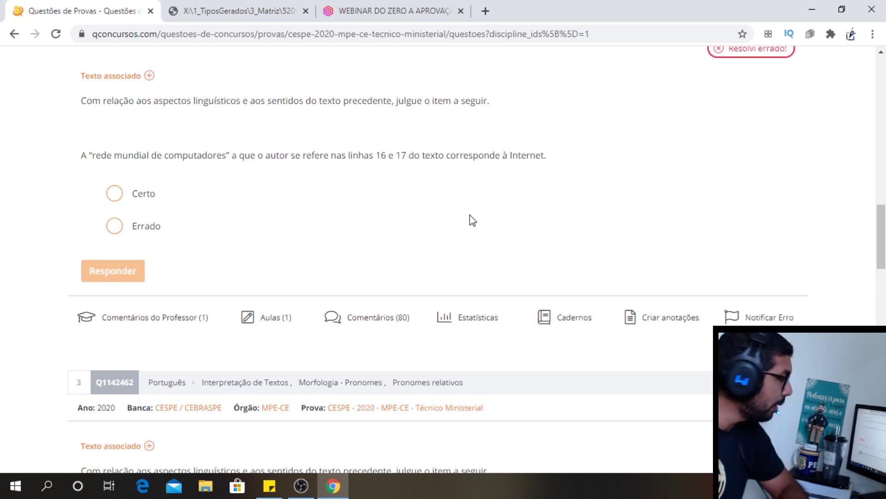
click(139, 194)
click(88, 270)
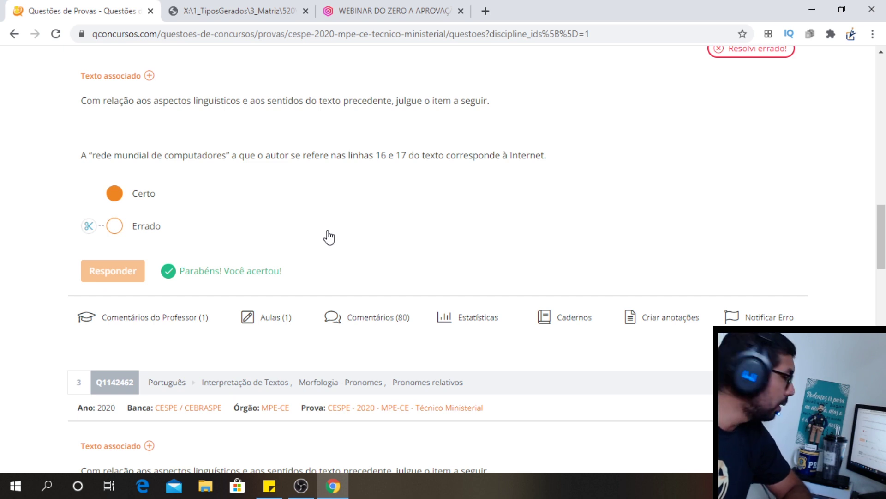
- View the student comments on the second question and close them
scroll(328, 236, down, 1)
click(395, 258)
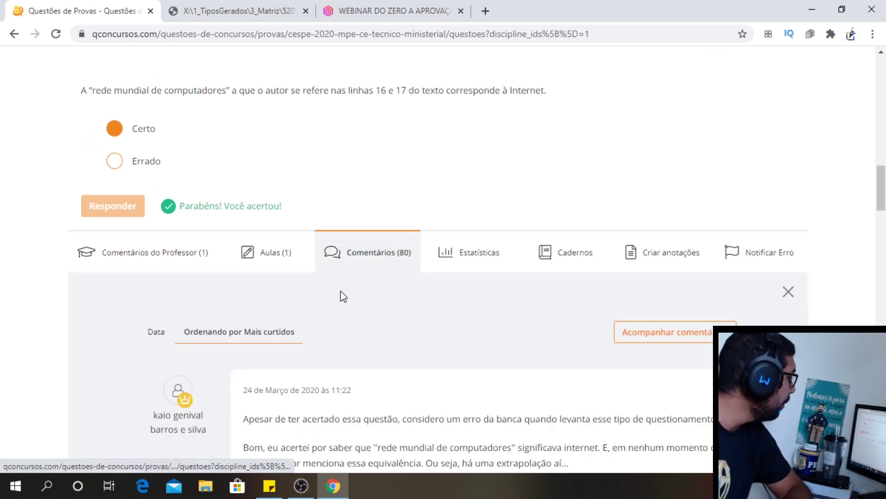
scroll(279, 337, down, 1)
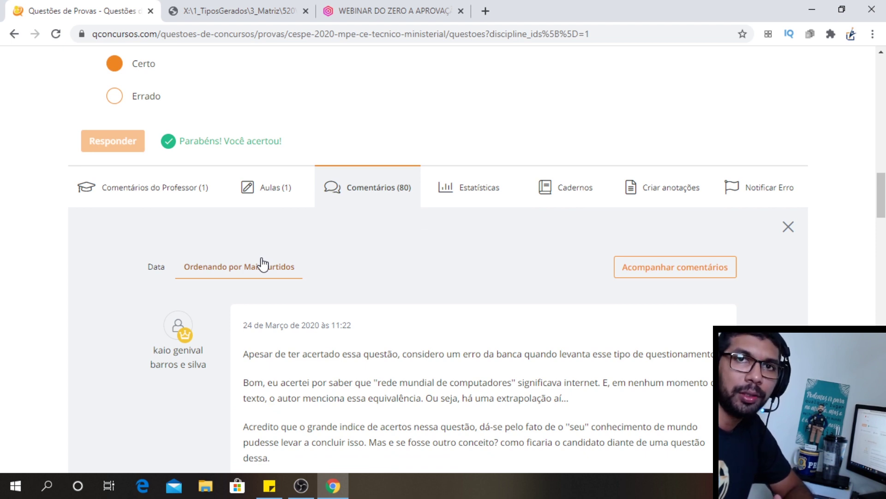
click(786, 227)
- Go back to the start of the exam's question list and briefly check the exam paper PDF
scroll(396, 253, down, 1)
scroll(400, 166, up, 20)
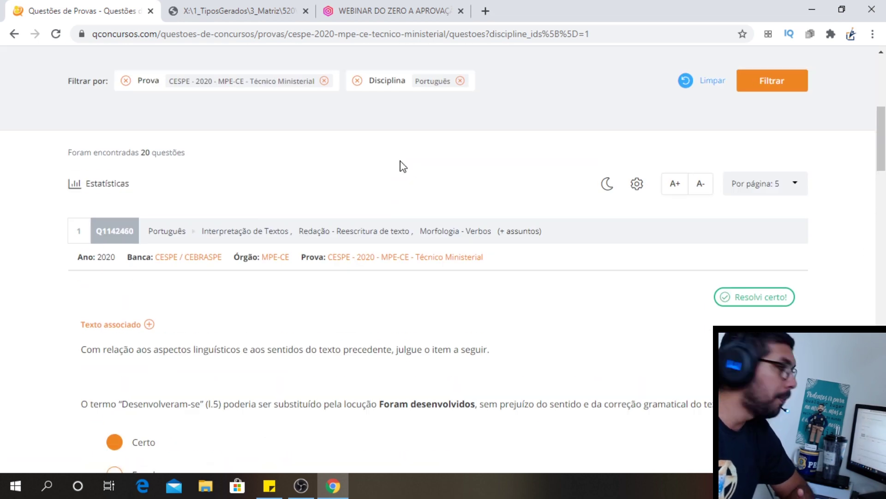
scroll(400, 165, up, 5)
click(258, 10)
click(90, 9)
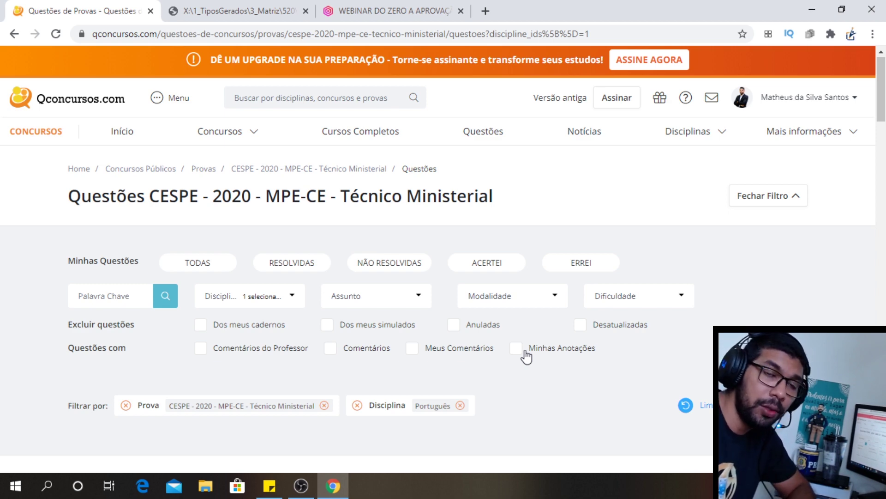
- Open the general Questões page with no filters applied and bring its filter options into view
scroll(390, 307, down, 3)
scroll(249, 203, up, 3)
click(510, 141)
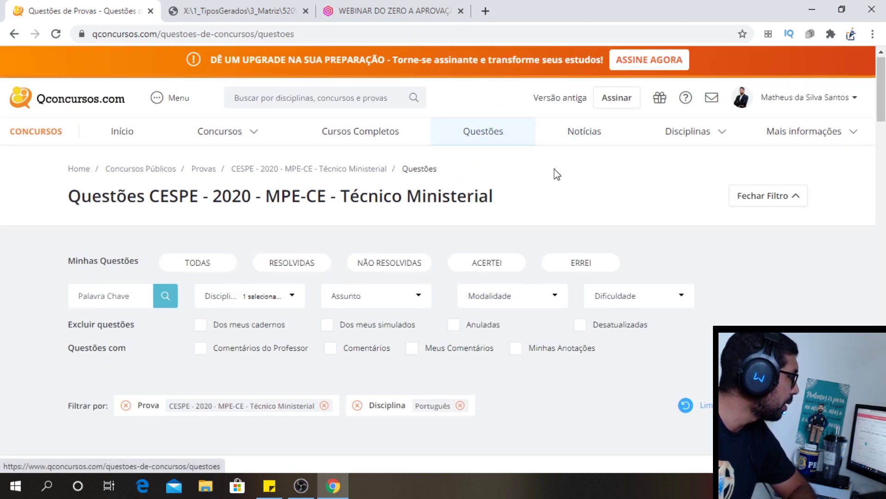
scroll(300, 245, down, 4)
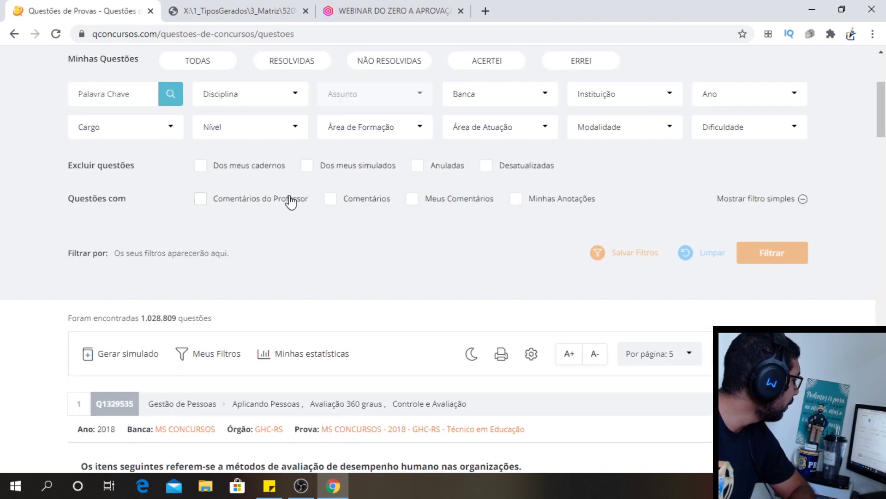
- Filter the questions by the discipline Português and the examining board CESPE / CEBRASPE
click(279, 98)
text(po)
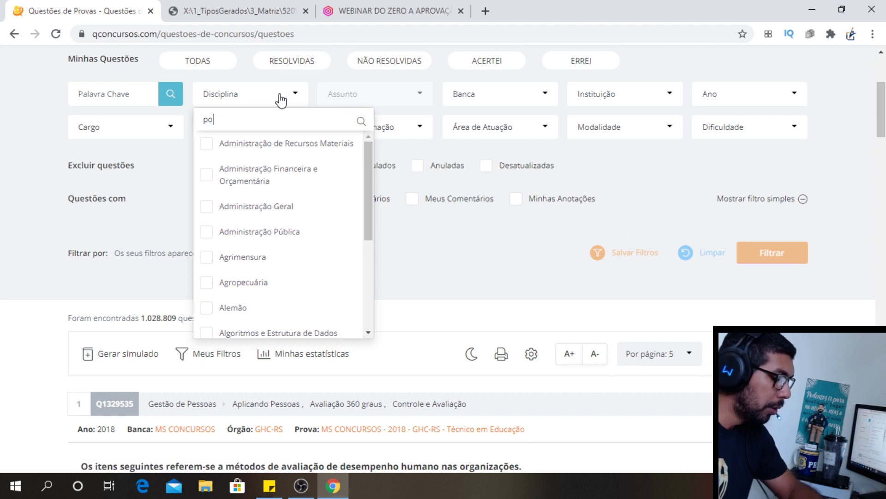
text(rt)
click(255, 193)
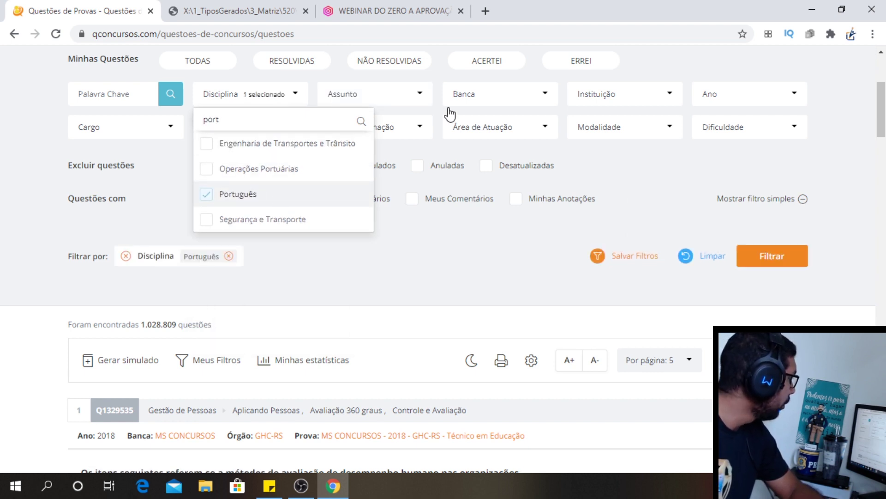
click(478, 98)
text(cesp)
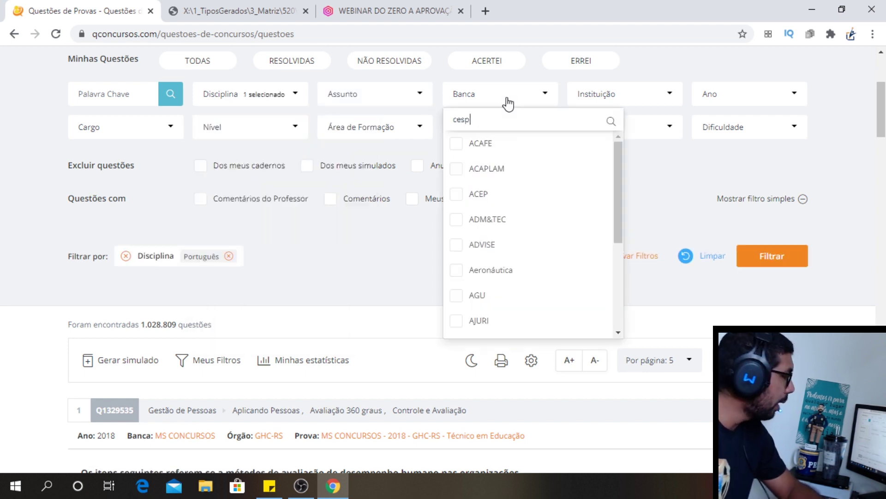
text(e)
click(538, 145)
- Add the year 2020 and the question type Certo ou Errado to the filters
click(764, 92)
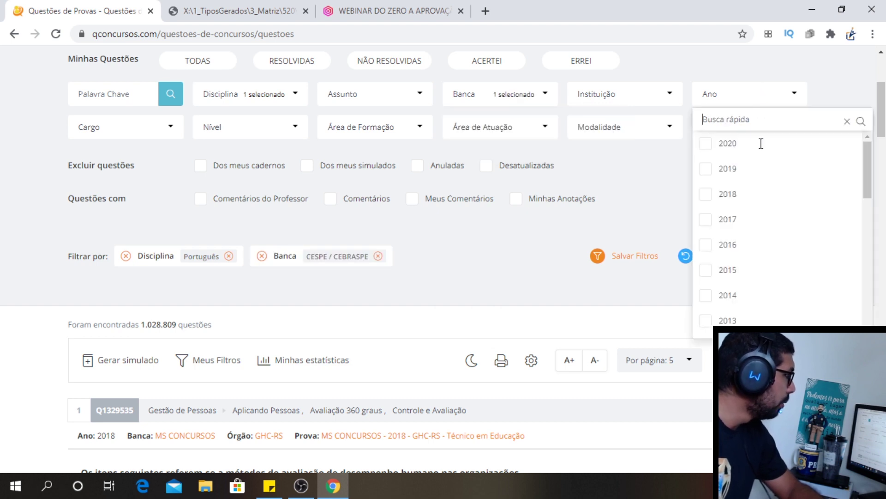
click(761, 145)
click(623, 133)
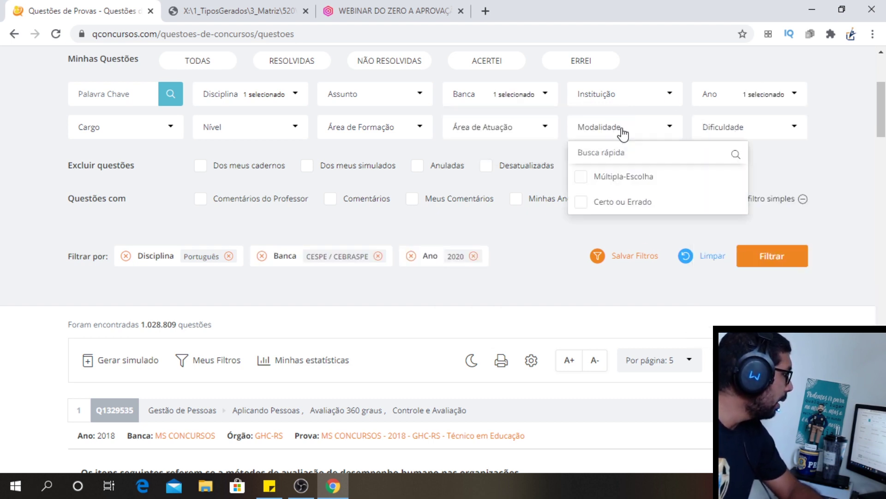
click(612, 201)
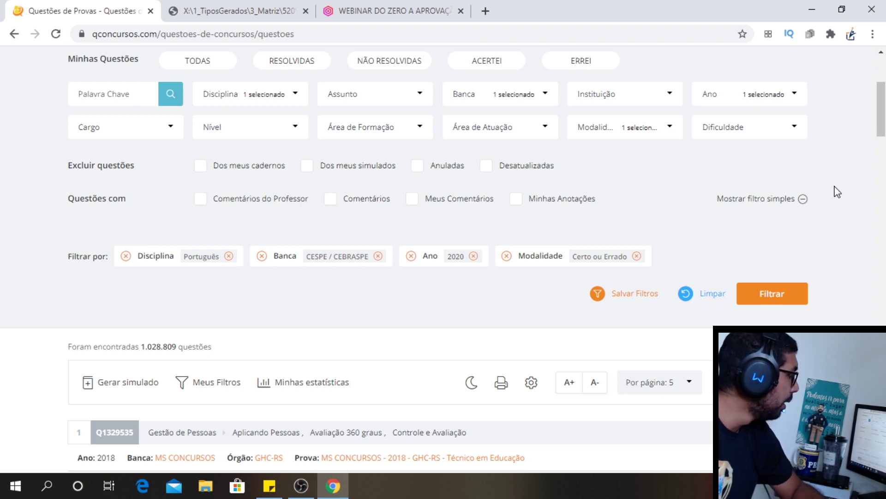
- Restrict the filters to unresolved questions (Não Resolvidas), apply them and highlight the number of questions found
scroll(323, 153, up, 2)
click(376, 128)
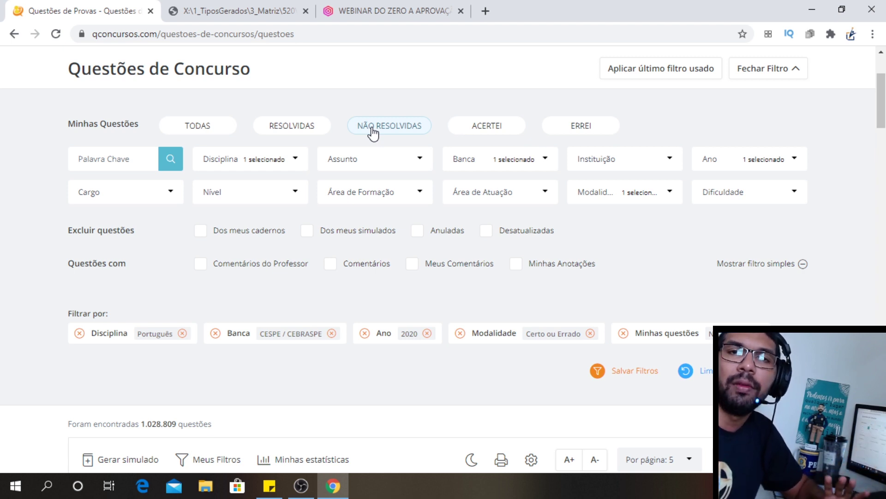
scroll(585, 253, down, 1)
click(762, 310)
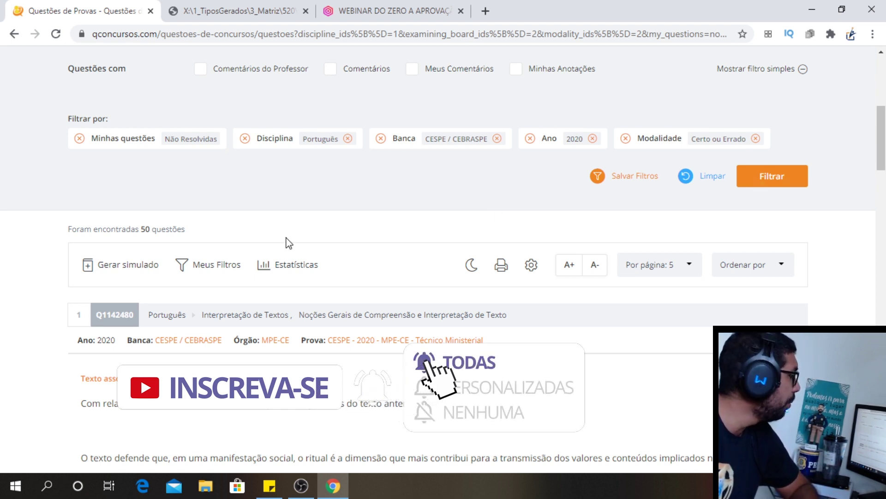
drag(145, 230, 187, 230)
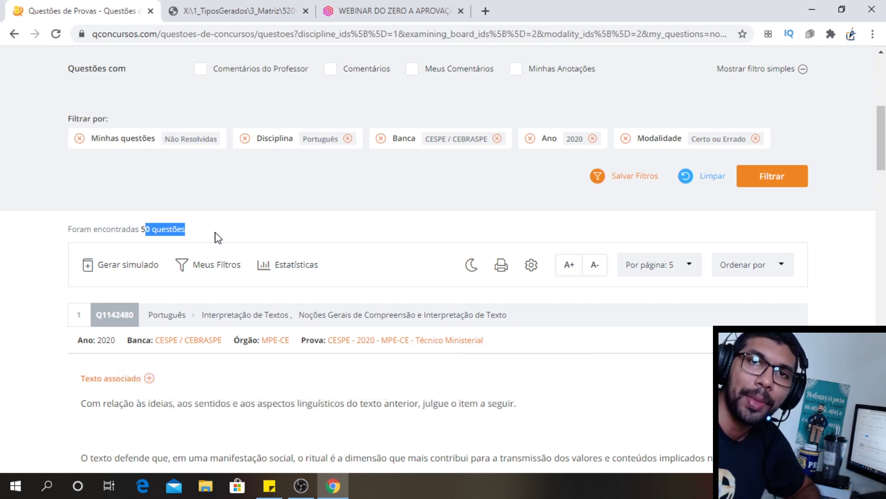
- Look at the PRF webinar registration page and return to the filtered question page
scroll(342, 212, up, 1)
scroll(351, 217, up, 4)
scroll(443, 266, up, 1)
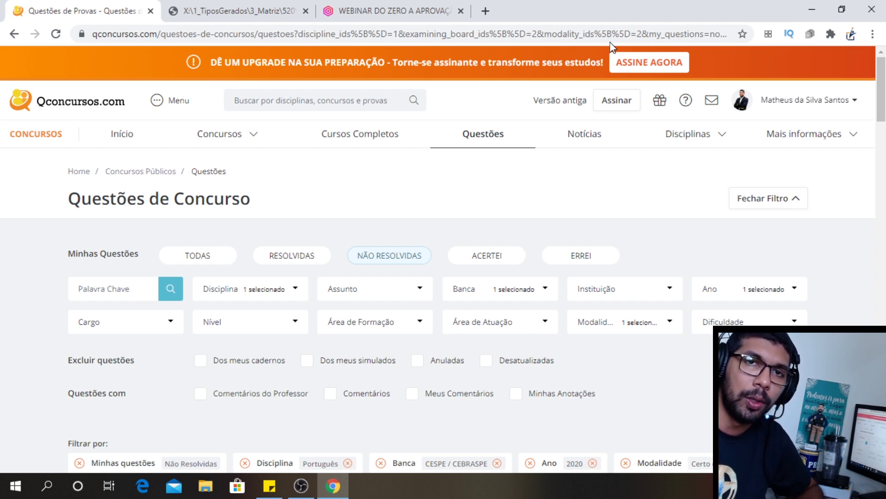
click(428, 15)
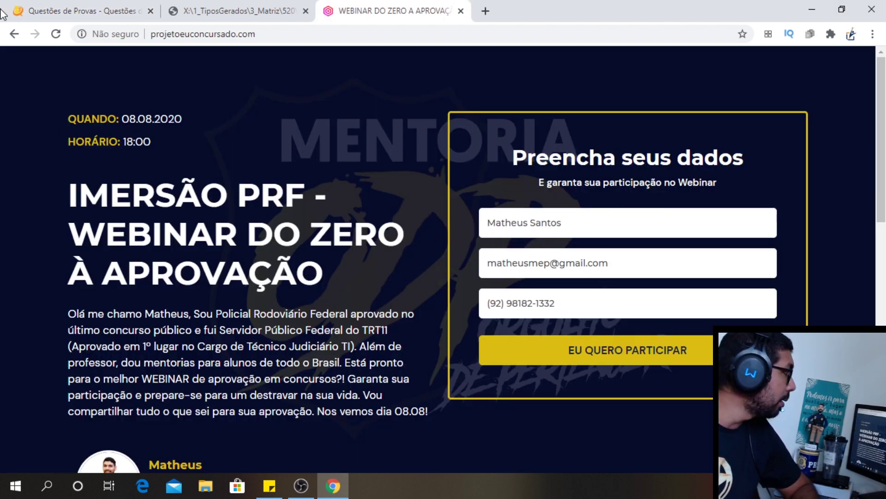
click(68, 5)
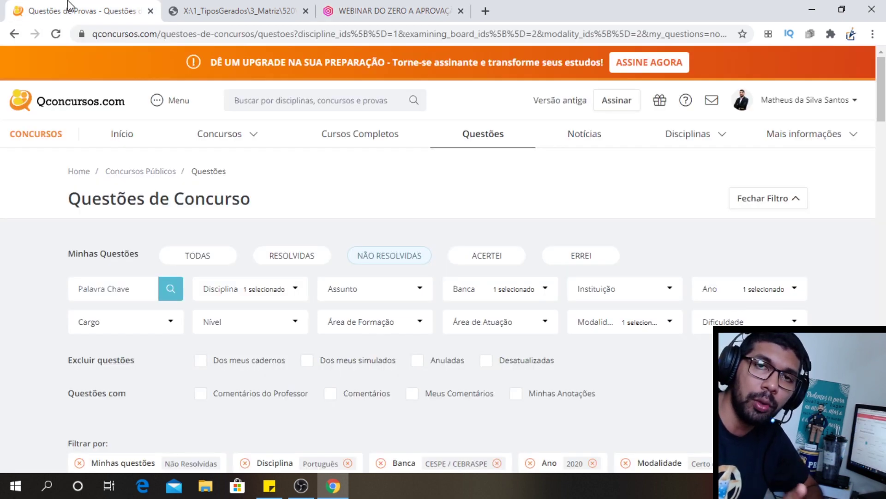